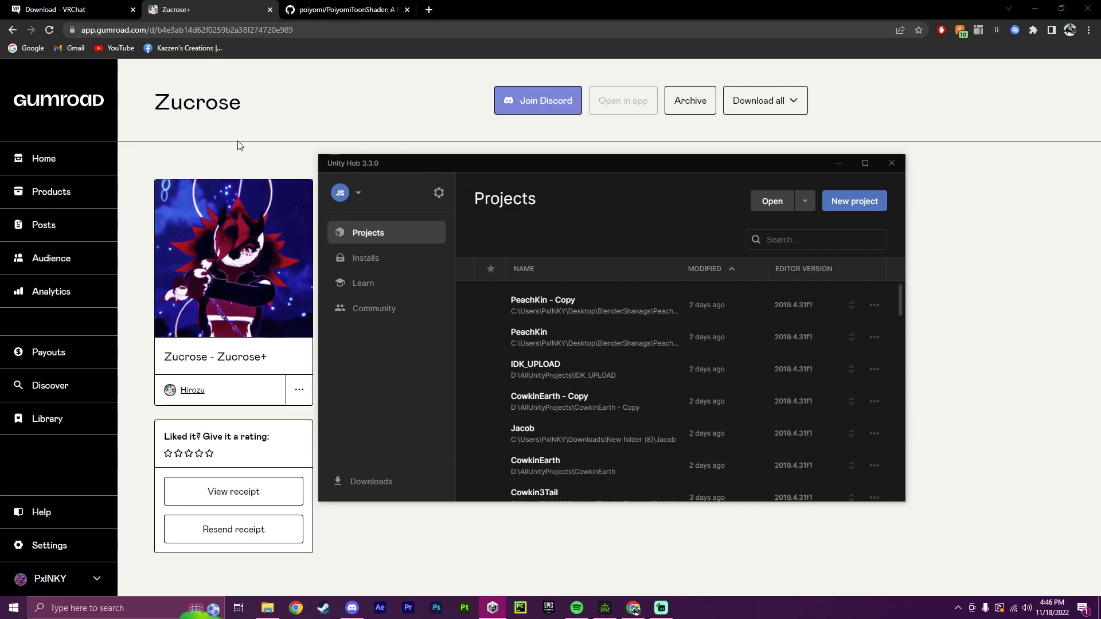
# - Start a new 3D project on editor 2019.4.31f1 and name it 'First Avatar'
pyautogui.click(855, 202)
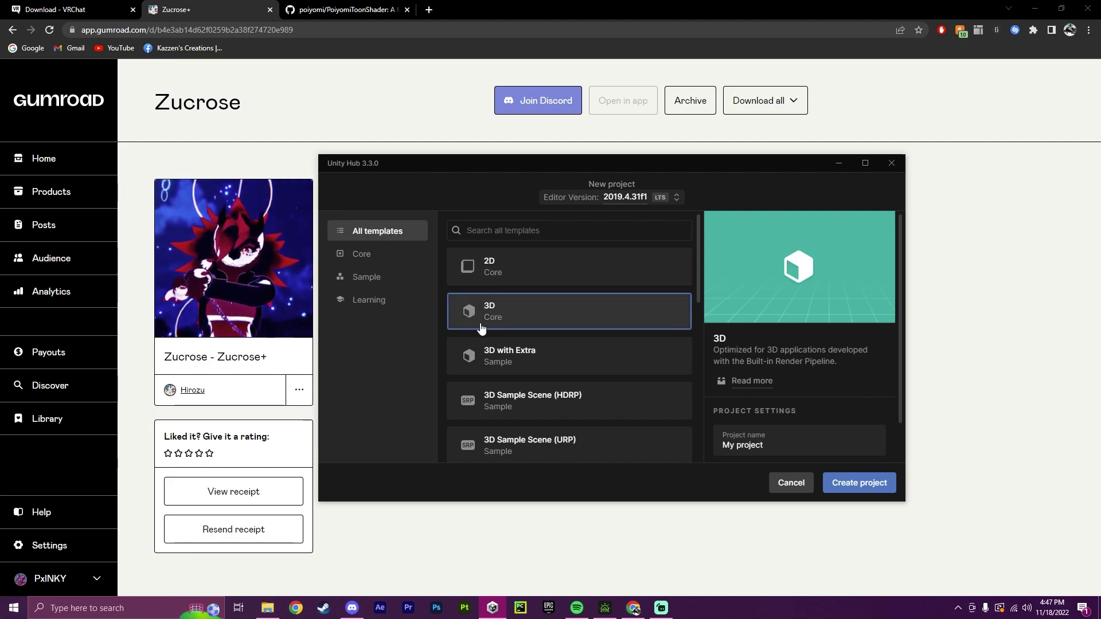
pyautogui.click(769, 443)
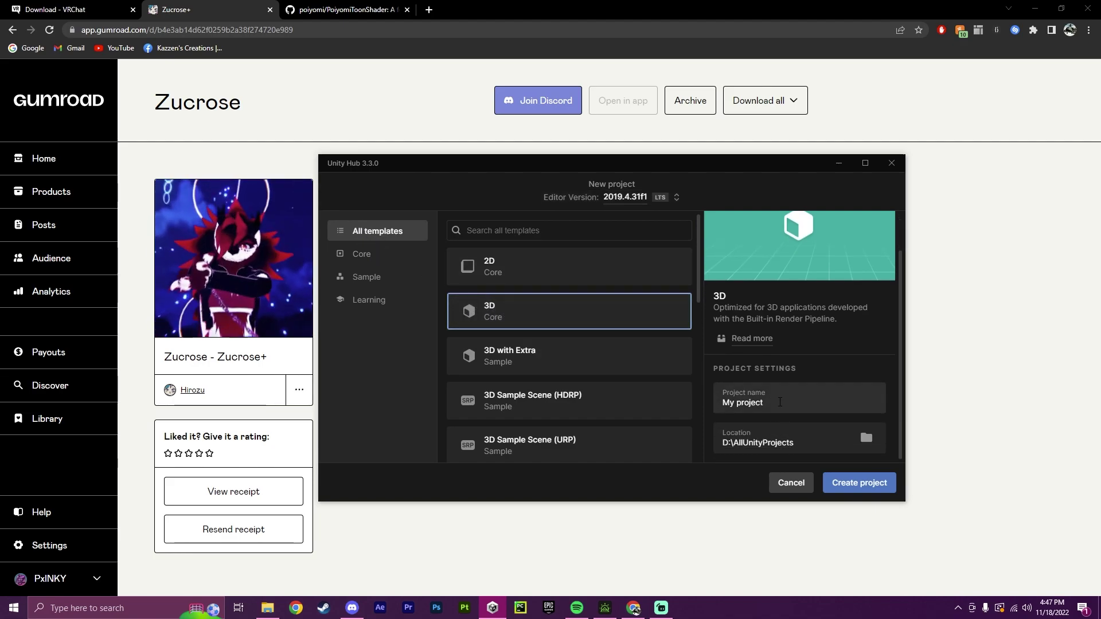
pyautogui.press('BackSpace')
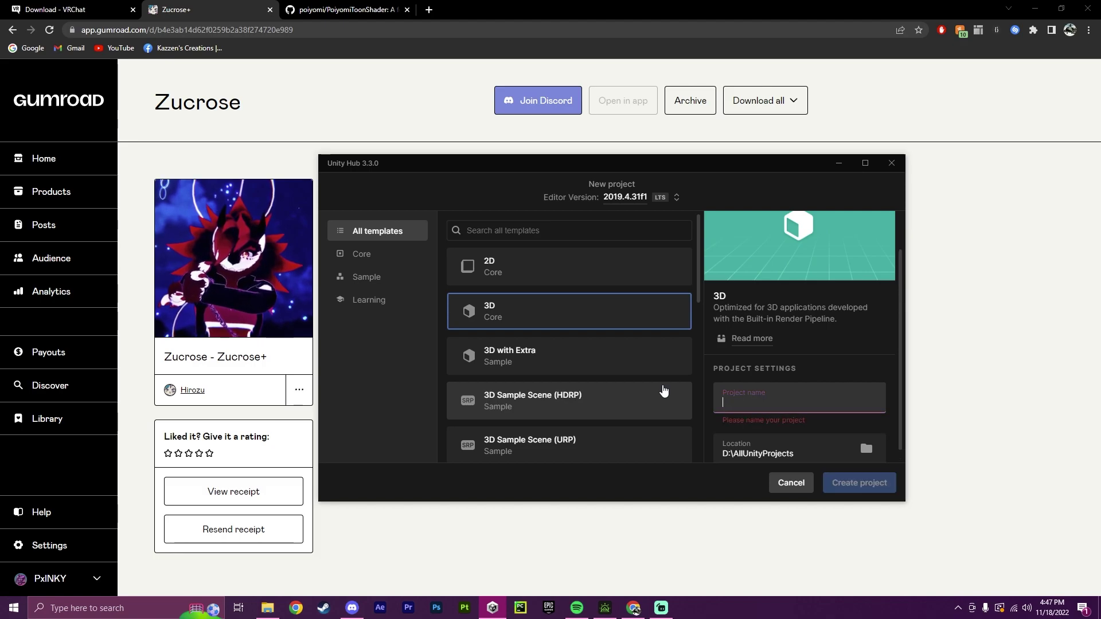
pyautogui.write('First Avatar')
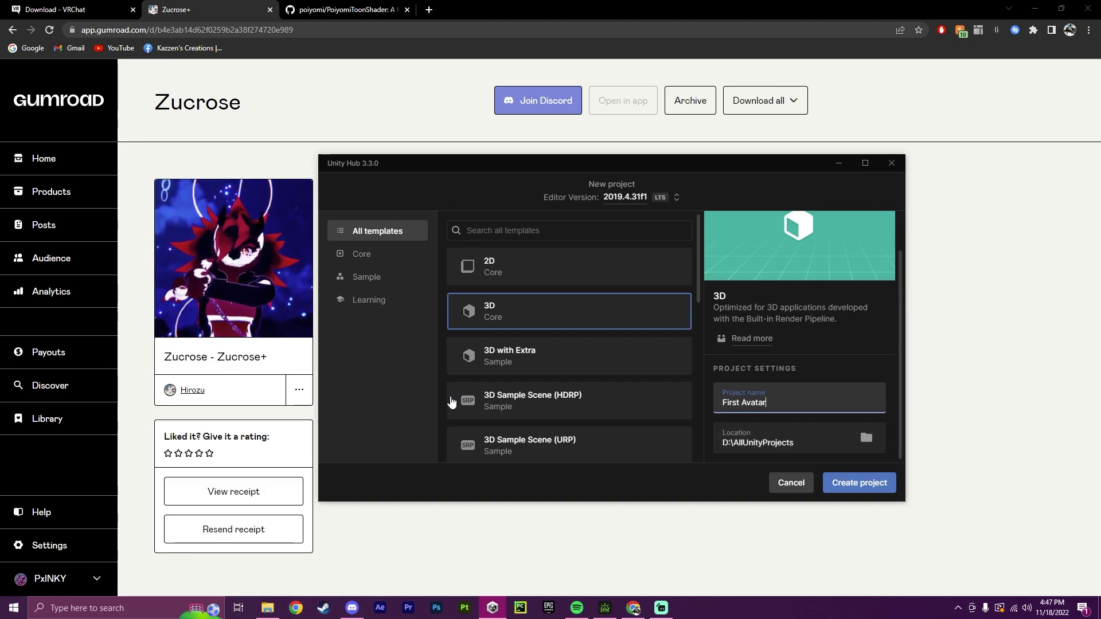
# - Create the First Avatar project and let it open to its SampleScene with a camera and light
pyautogui.click(867, 487)
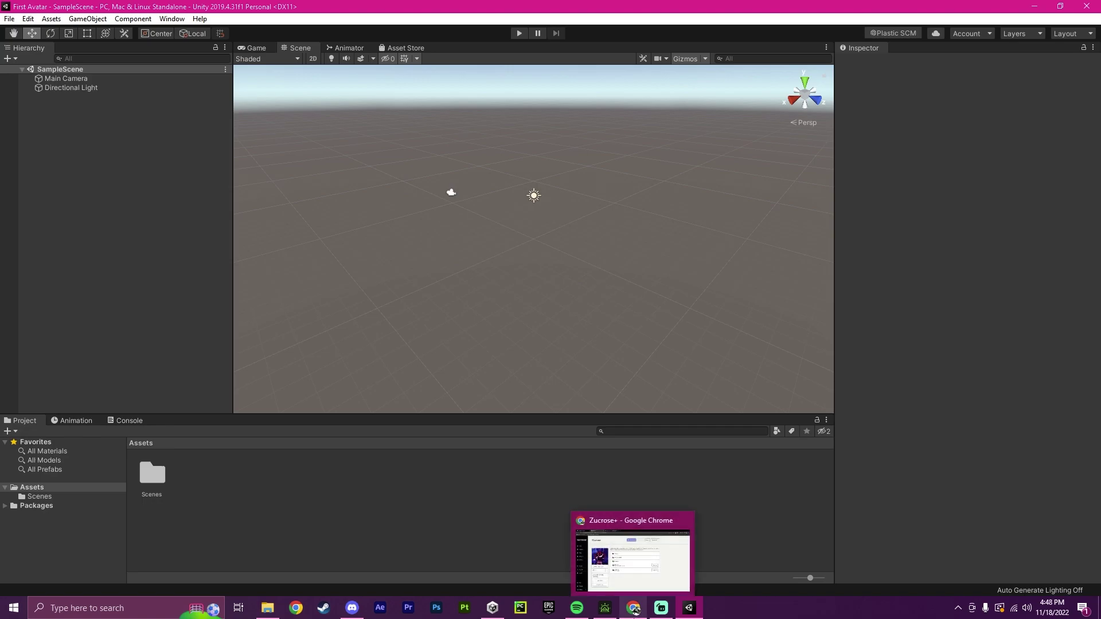
# - Reorder the browser tabs and look over the Poiyomi GitHub and Zucrose+ Gumroad pages
pyautogui.click(634, 609)
pyautogui.click(55, 10)
pyautogui.moveTo(178, 9); pyautogui.dragTo(344, 9)
pyautogui.click(28, 12)
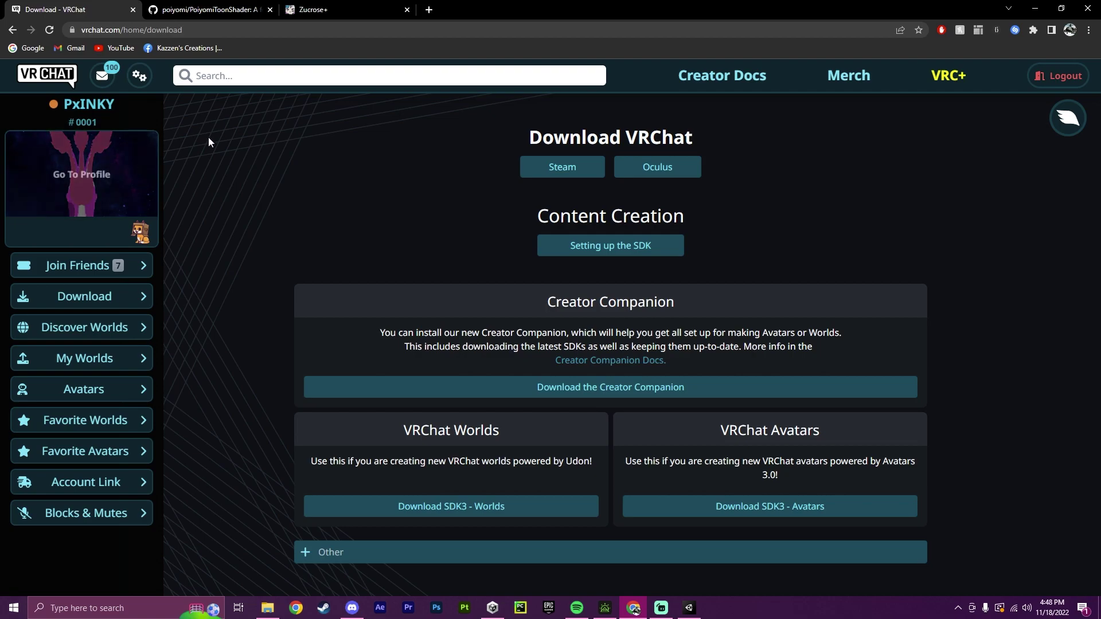
pyautogui.click(172, 11)
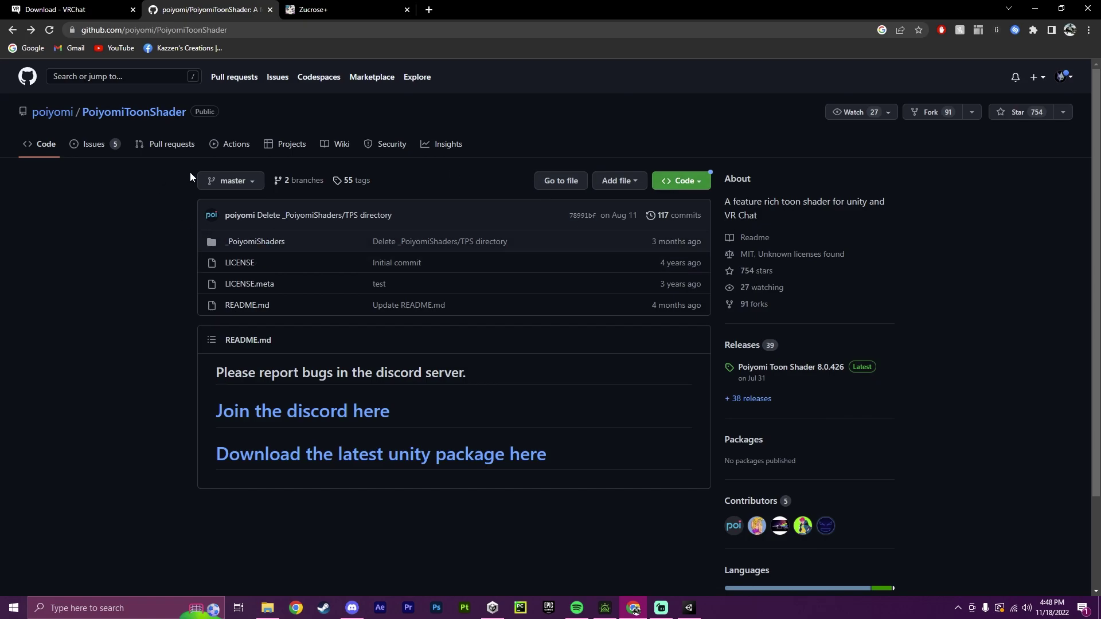
pyautogui.click(326, 6)
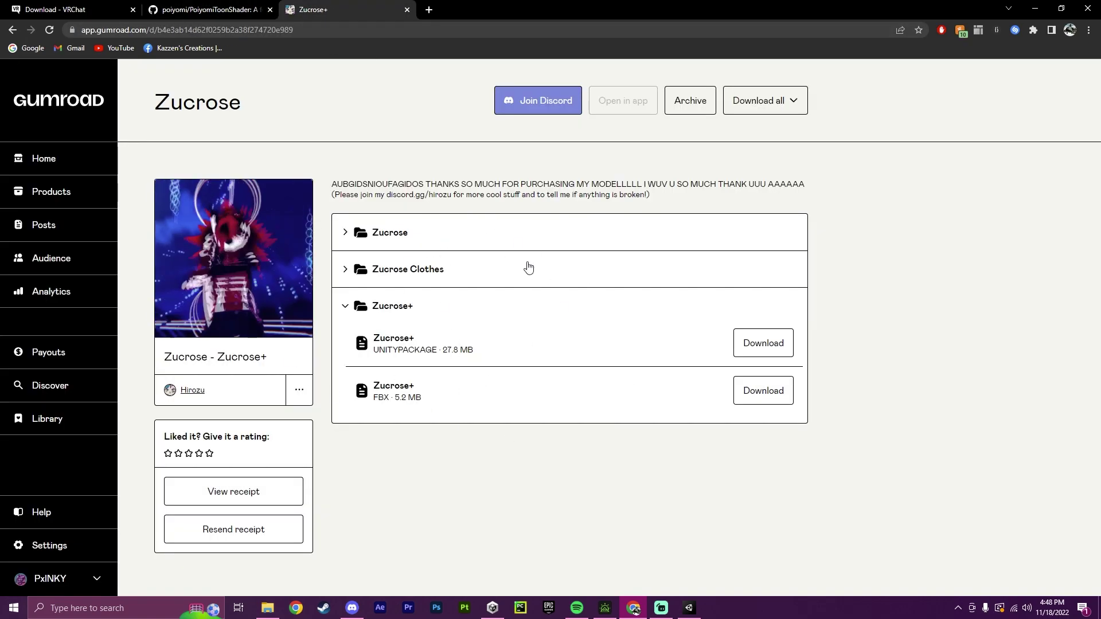
pyautogui.doubleClick(253, 110)
pyautogui.click(251, 115)
# - Return to the VRChat download page and download the SDK3 Avatars unitypackage
pyautogui.click(81, 10)
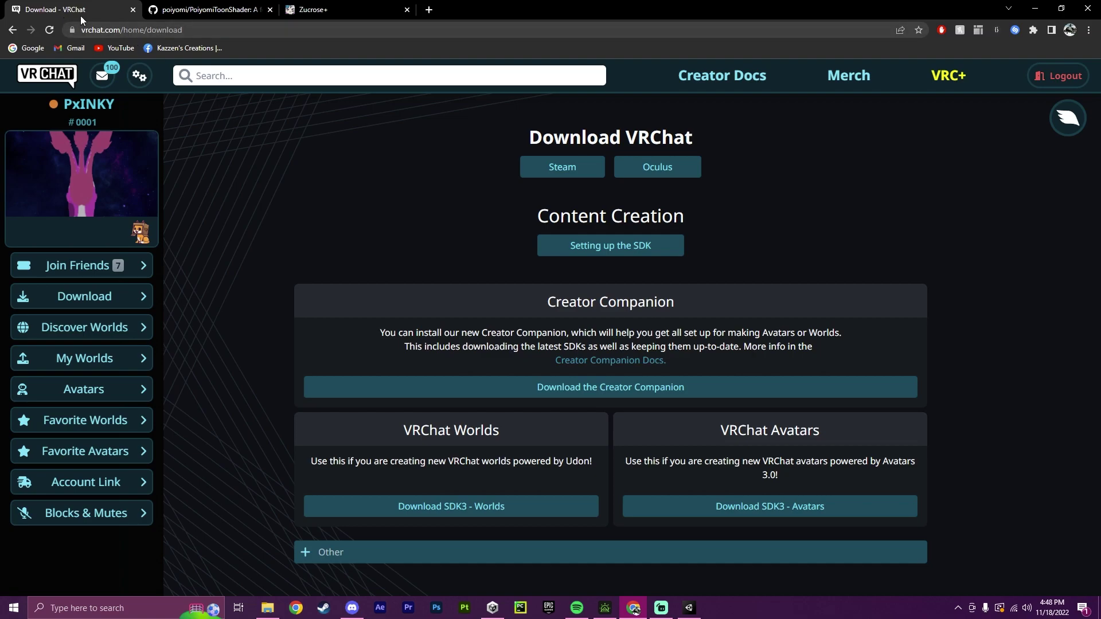
pyautogui.click(117, 149)
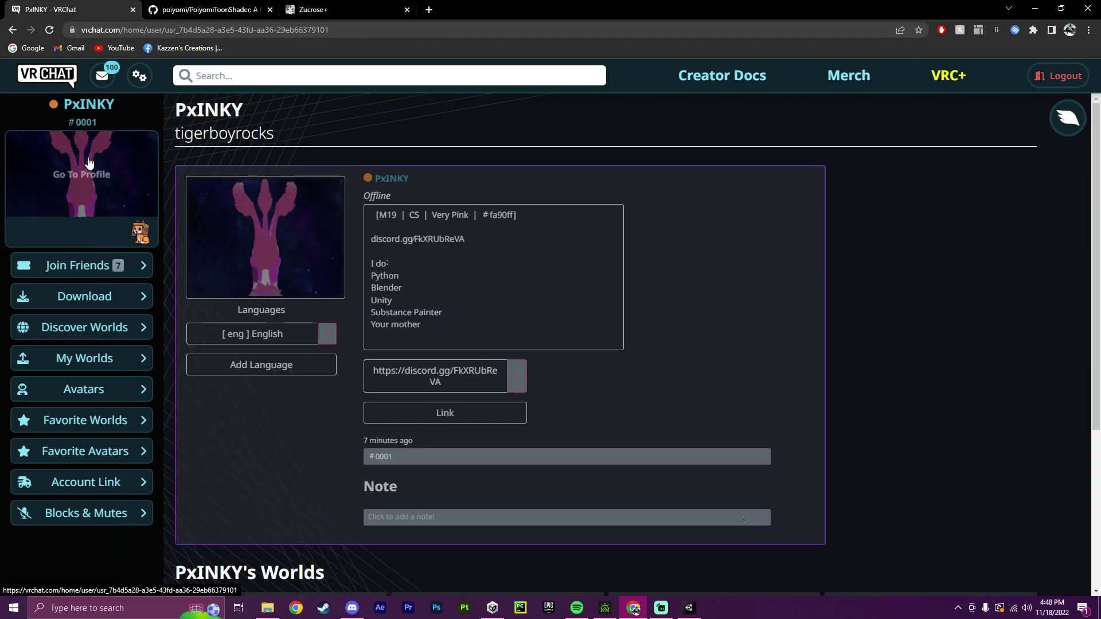
pyautogui.click(72, 304)
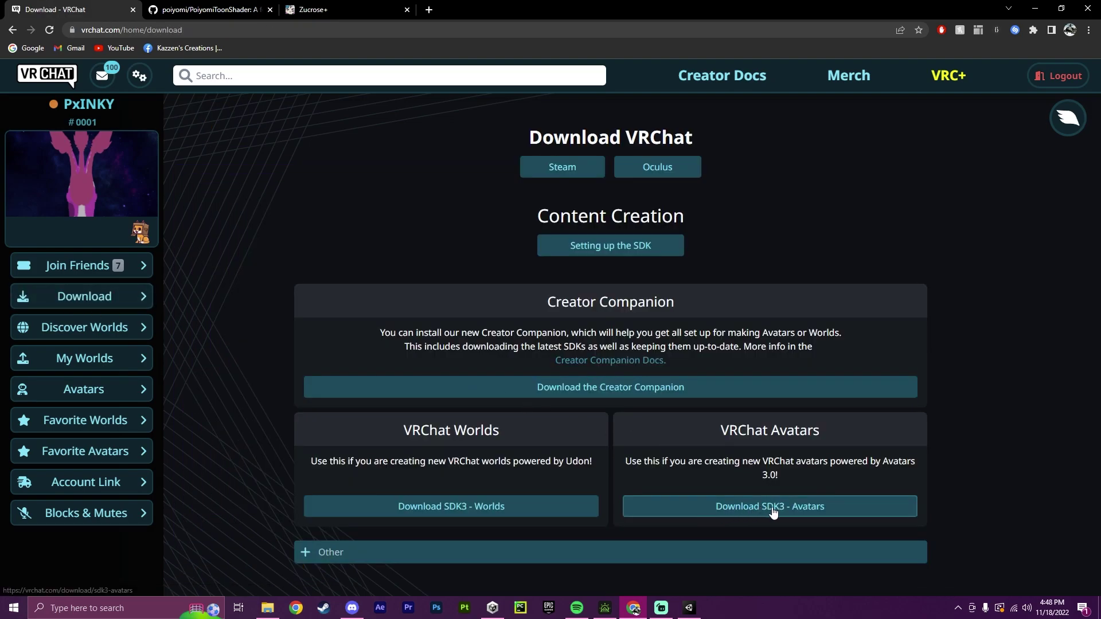
pyautogui.click(790, 516)
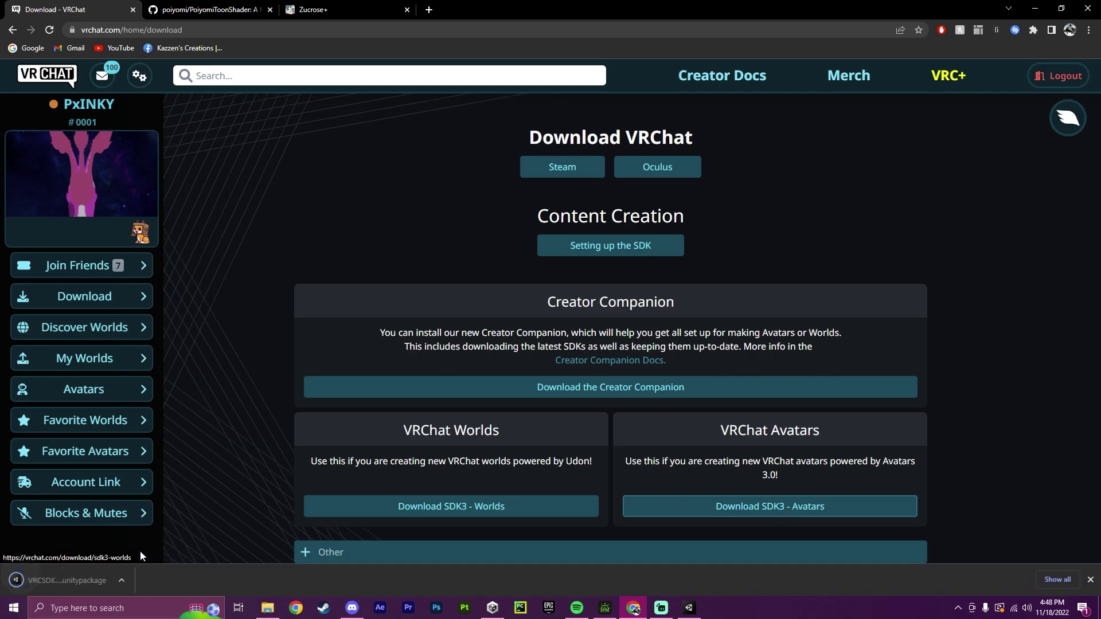
# - Drop the VRCSDK unitypackage into Unity's Project panel and import all its items
pyautogui.click(77, 580)
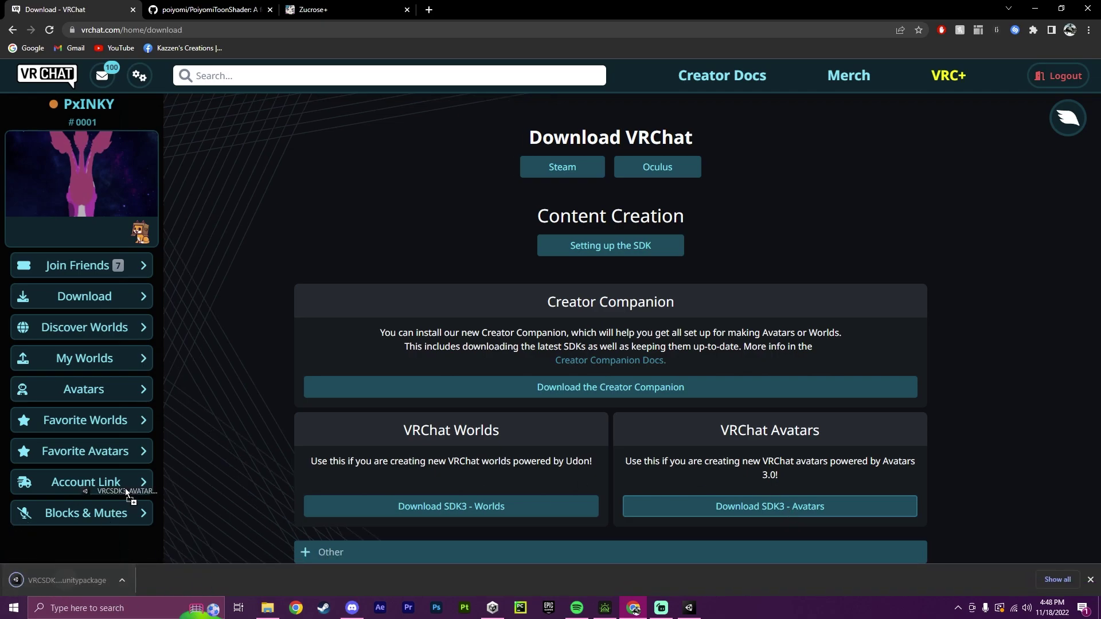
pyautogui.click(689, 608)
pyautogui.moveTo(699, 615); pyautogui.dragTo(588, 390)
pyautogui.moveTo(535, 514); pyautogui.dragTo(535, 515)
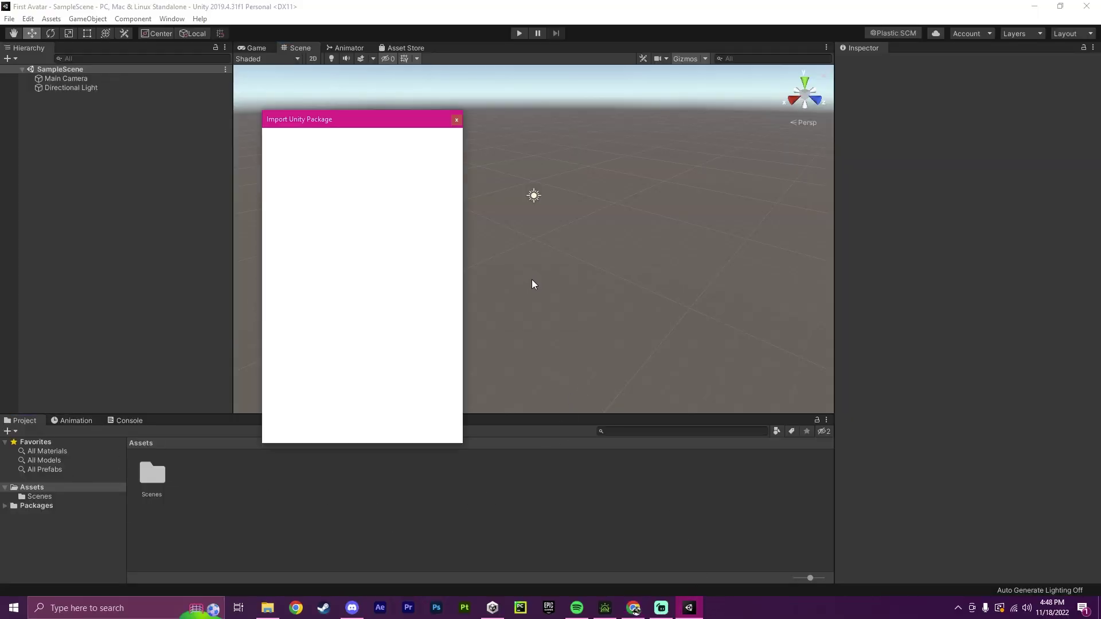
pyautogui.click(442, 435)
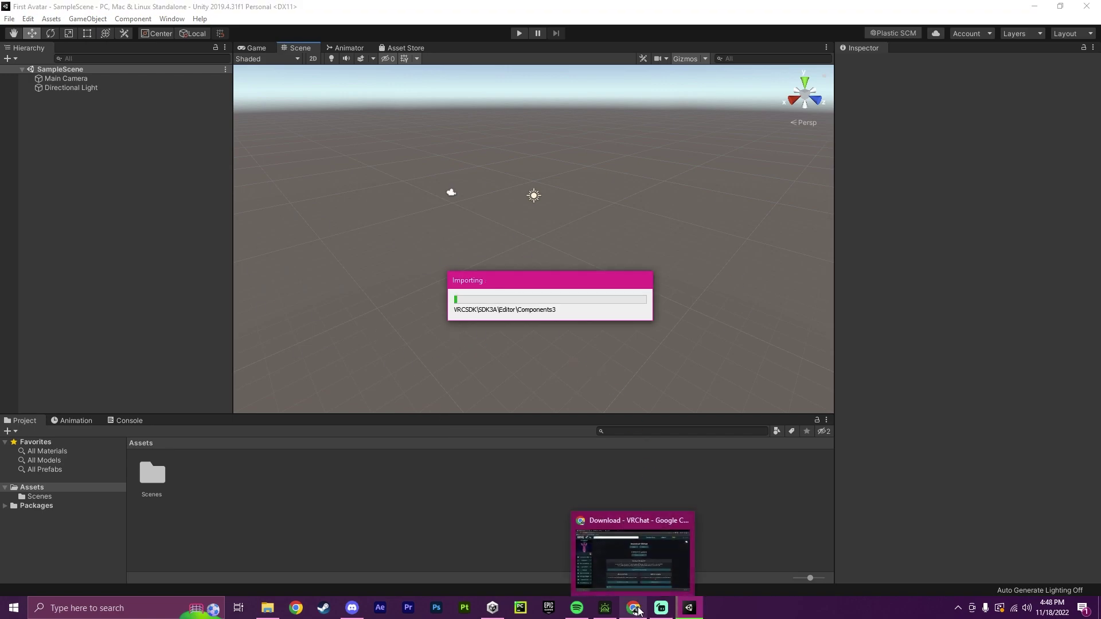
pyautogui.click(634, 608)
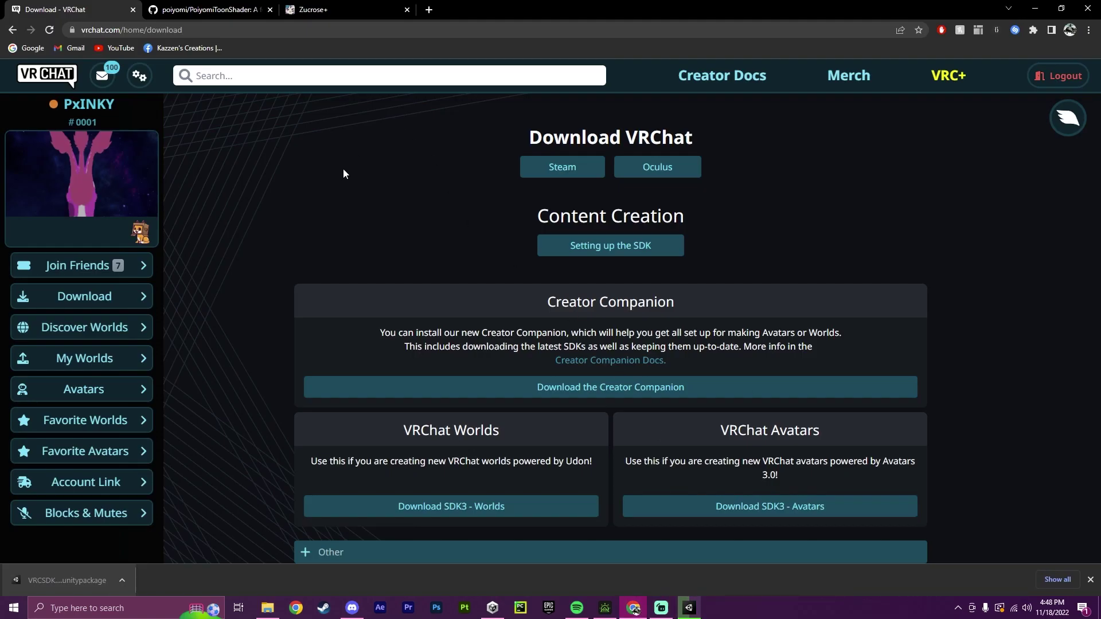
# - Download Poi.Toon.8.0.426.unitypackage from the latest PoiyomiToonShader GitHub release
pyautogui.click(212, 9)
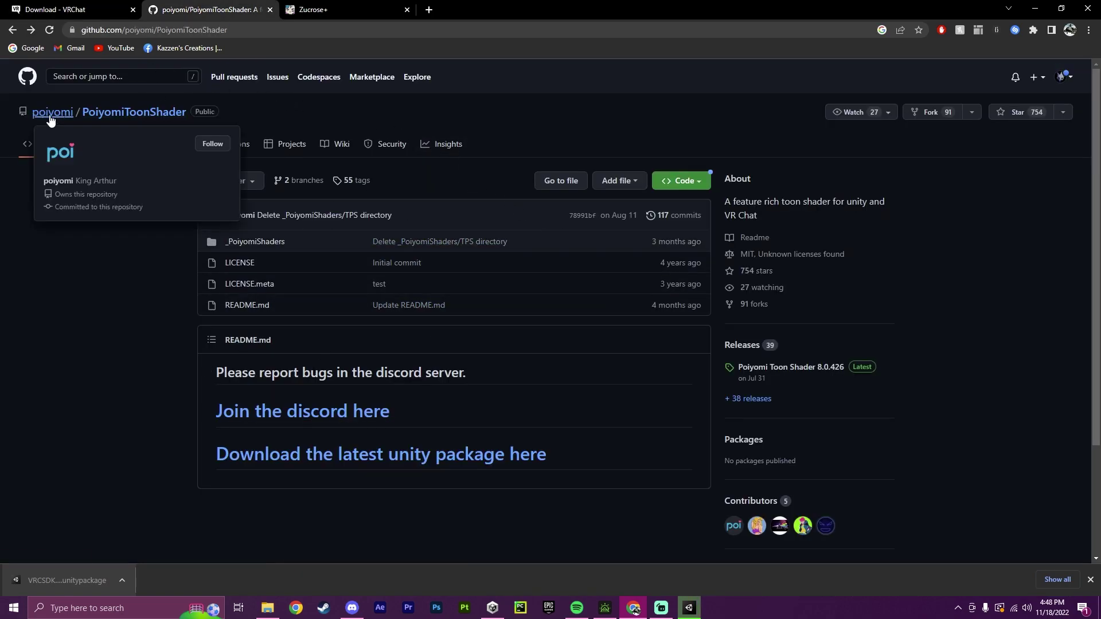
pyautogui.click(765, 382)
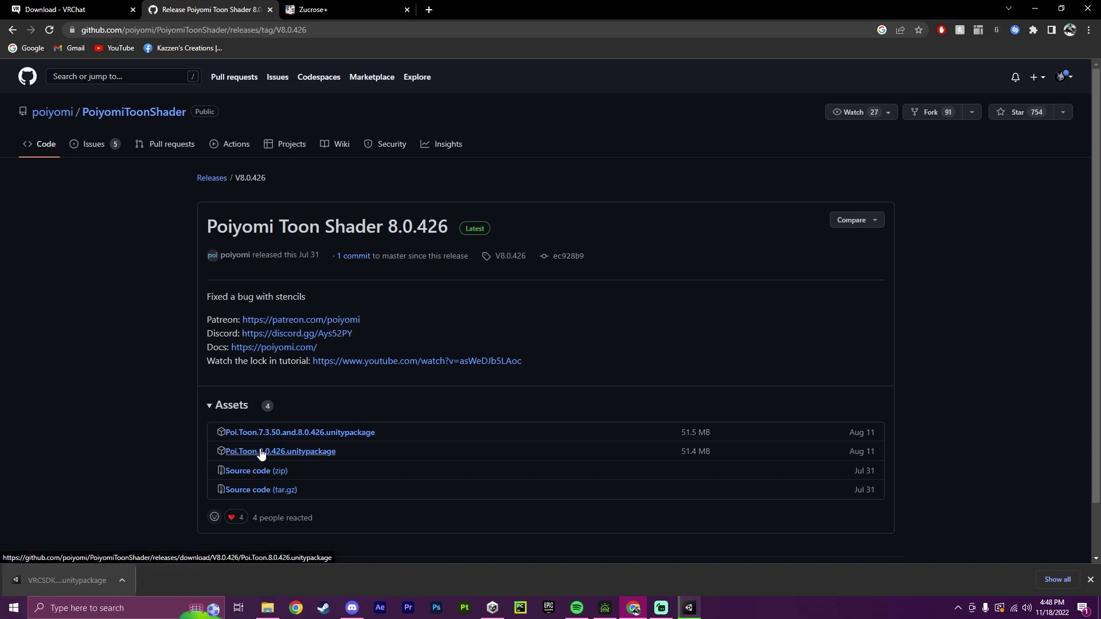
pyautogui.click(292, 455)
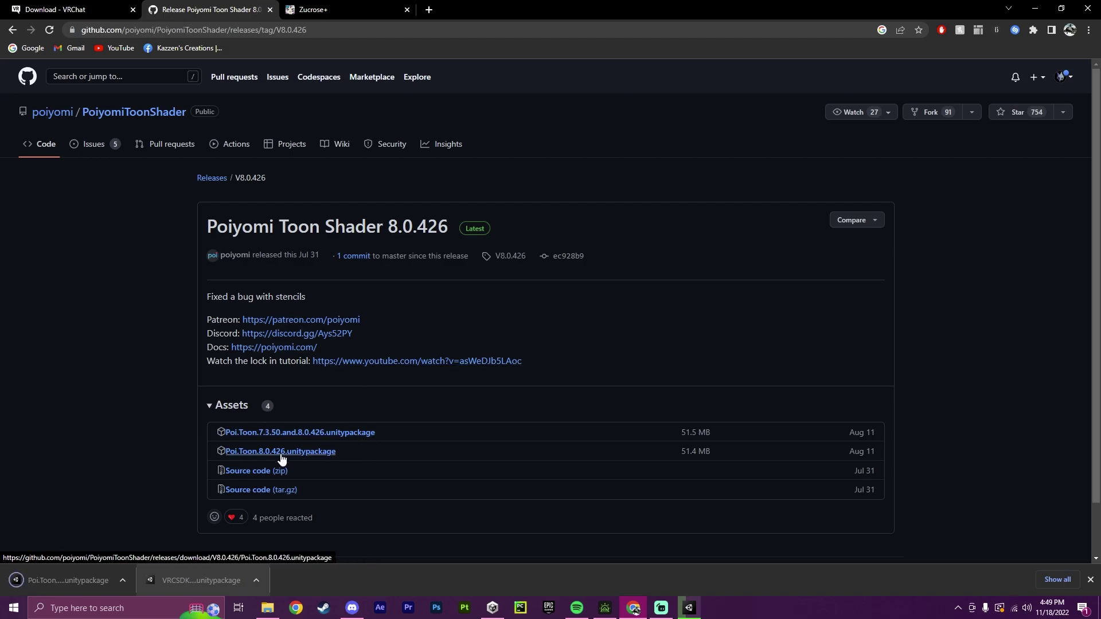
pyautogui.click(341, 8)
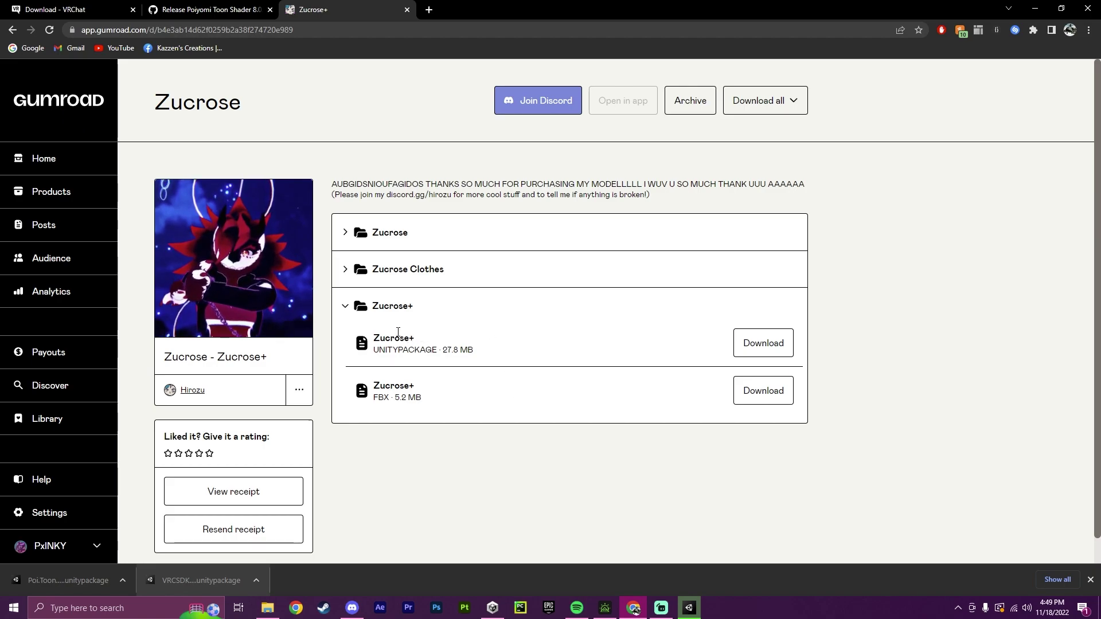
# - Download the 27.8 MB Zucrose+ UNITYPACKAGE file from its Gumroad page
pyautogui.moveTo(374, 351); pyautogui.dragTo(410, 349)
pyautogui.click(424, 333)
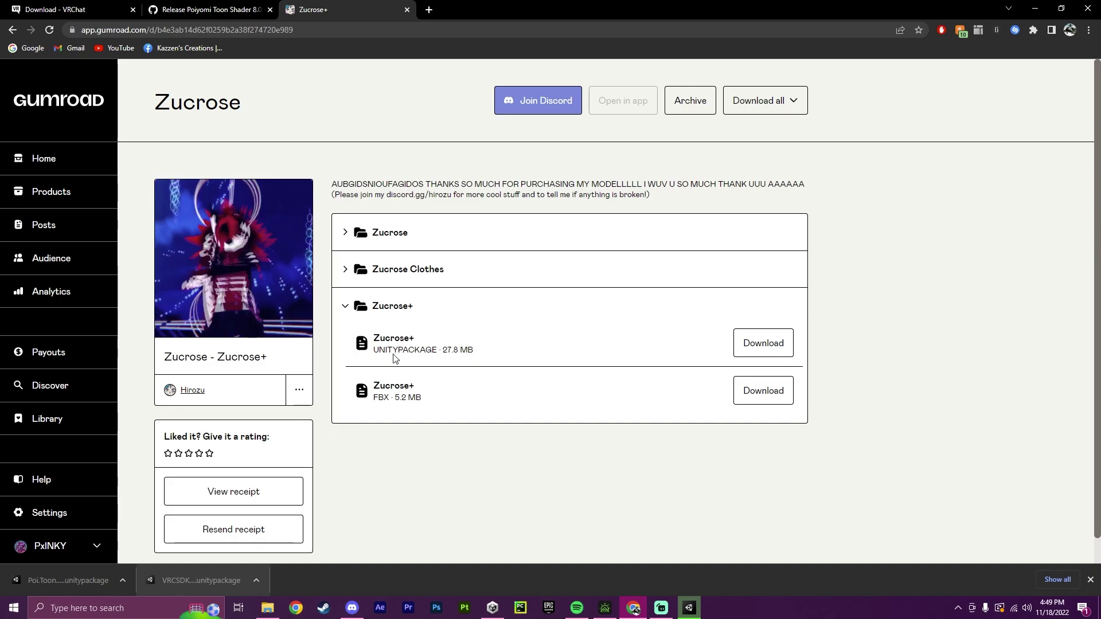
pyautogui.click(762, 343)
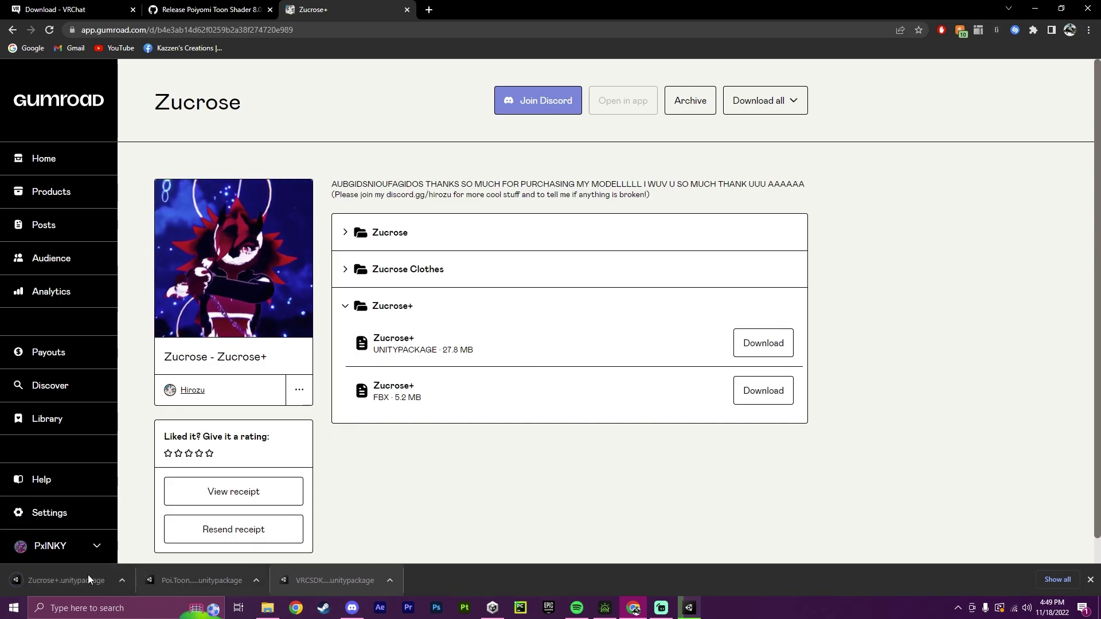
pyautogui.click(690, 608)
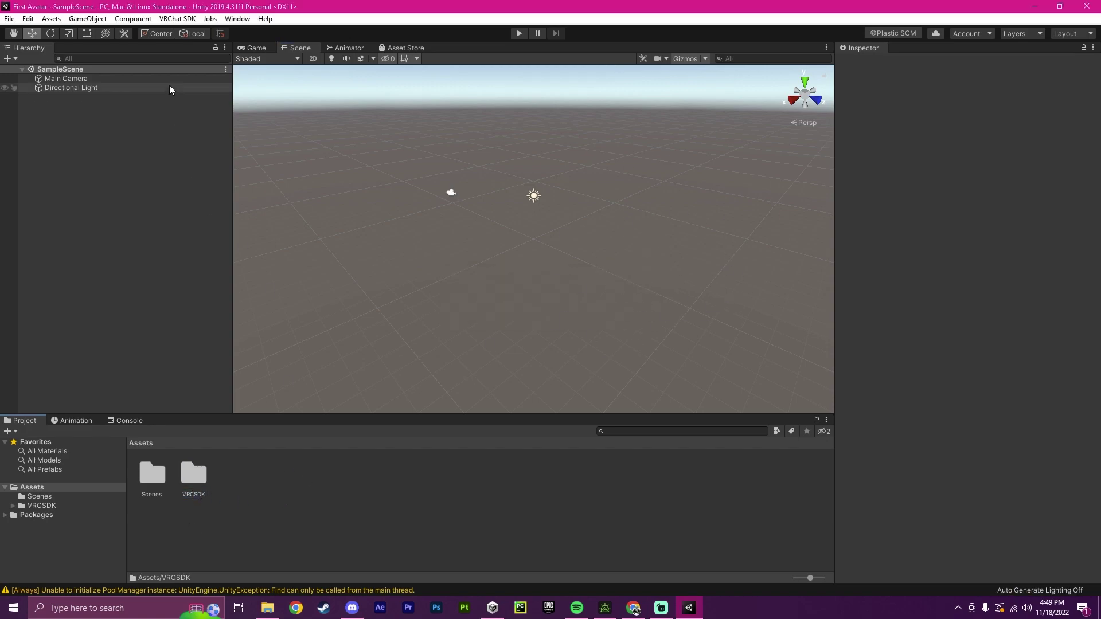
pyautogui.click(176, 18)
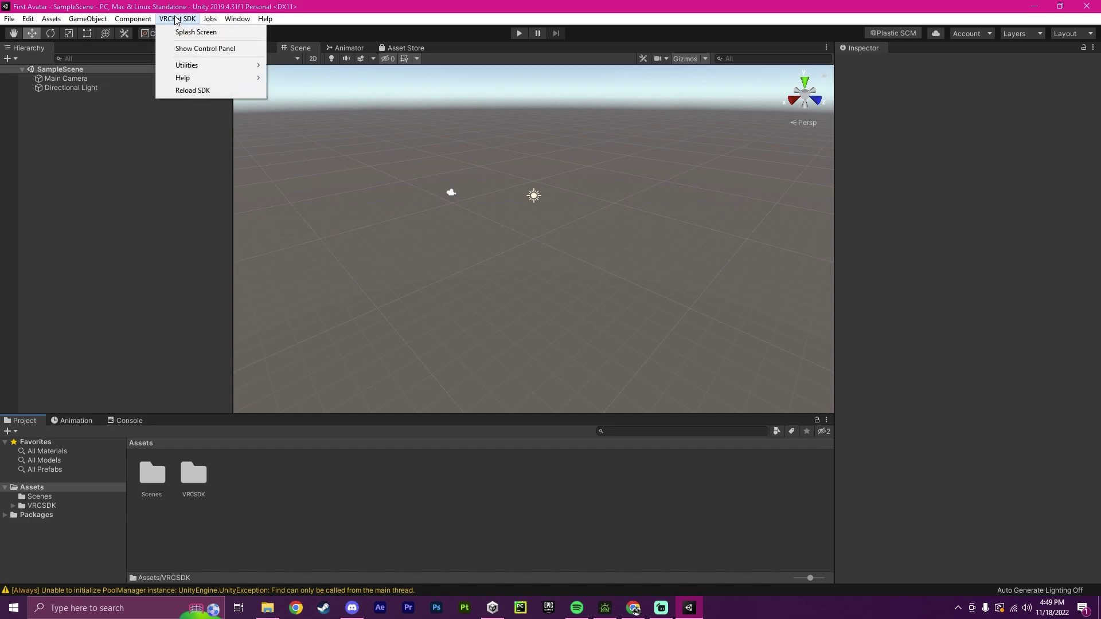
pyautogui.click(196, 48)
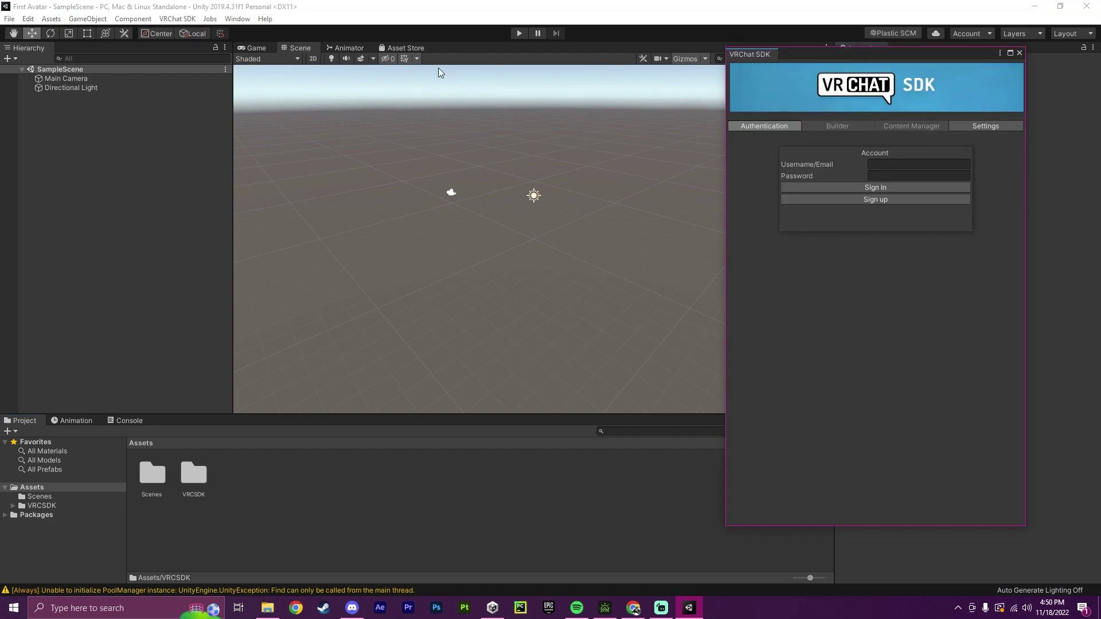
pyautogui.moveTo(833, 60); pyautogui.dragTo(616, 88)
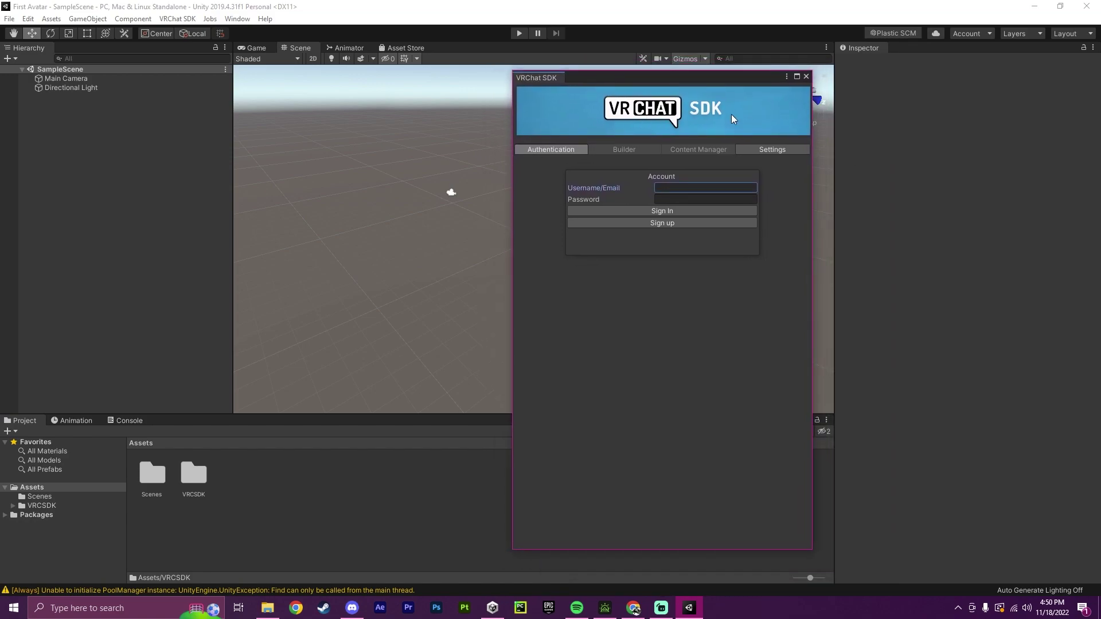
pyautogui.click(772, 149)
pyautogui.click(572, 150)
pyautogui.click(806, 77)
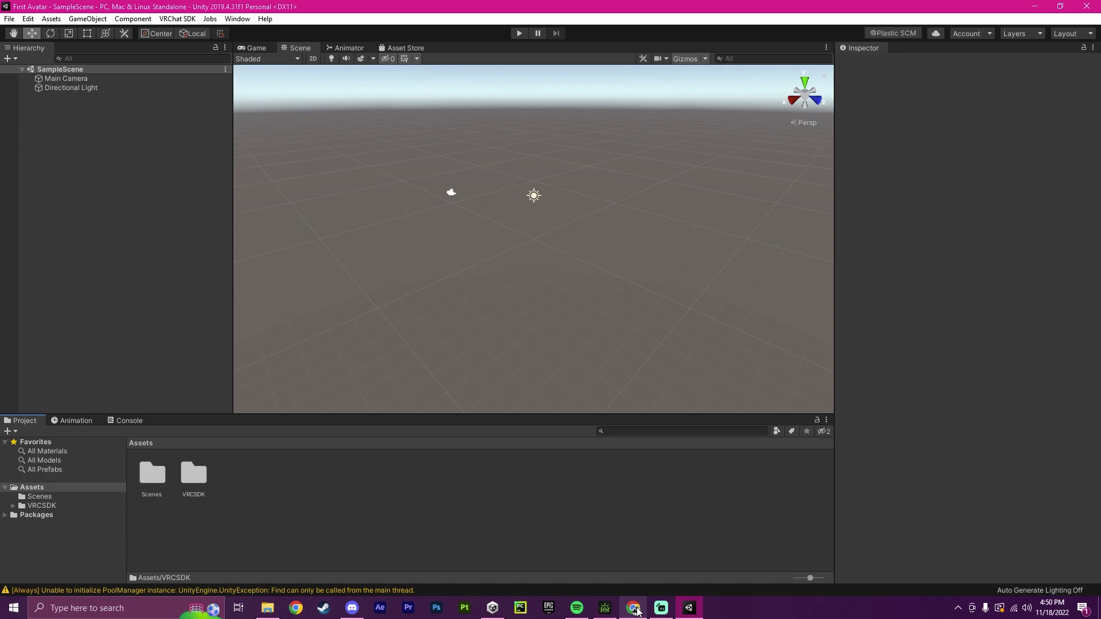
# - Bring the Poi.Toon 8.0 package from the browser into Unity and import all its contents
pyautogui.click(637, 613)
pyautogui.moveTo(222, 576); pyautogui.dragTo(473, 497)
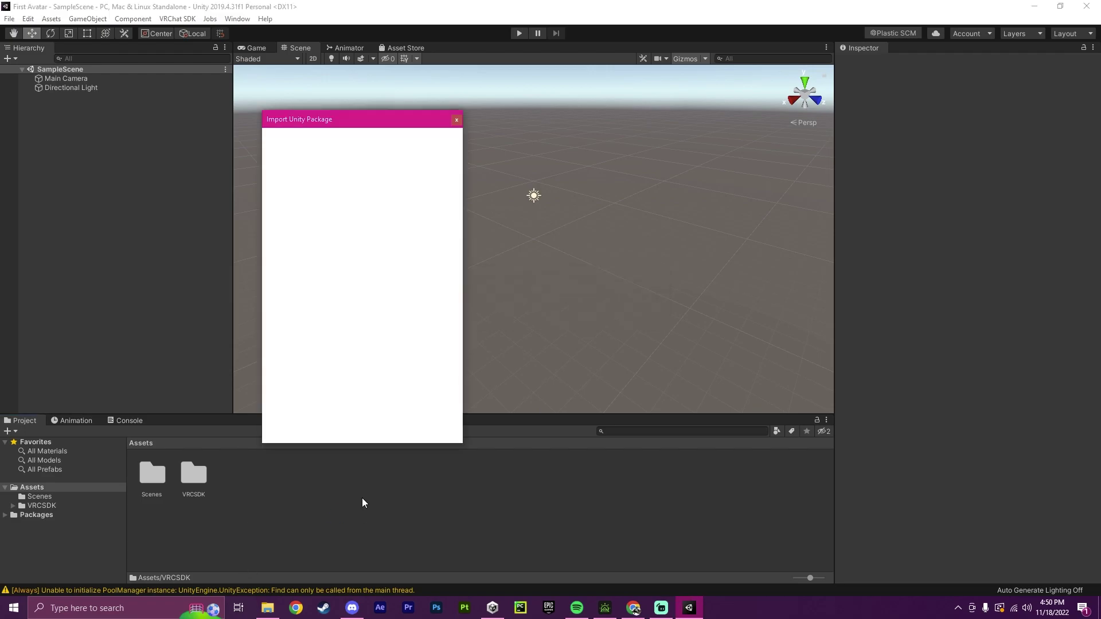
pyautogui.scroll(-15, 398, 325)
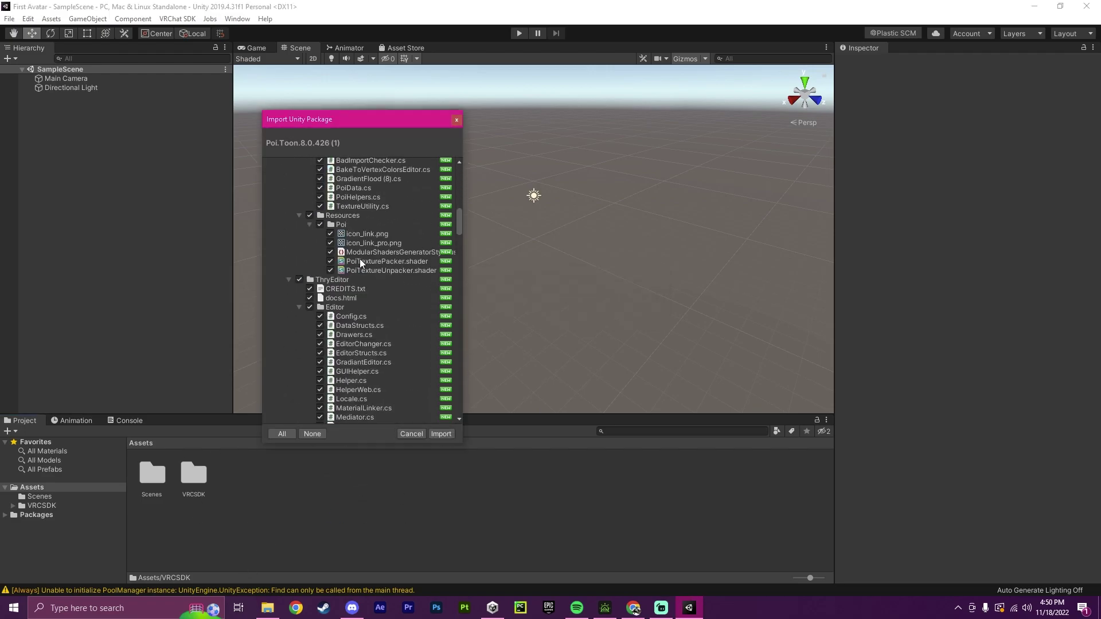
pyautogui.click(448, 433)
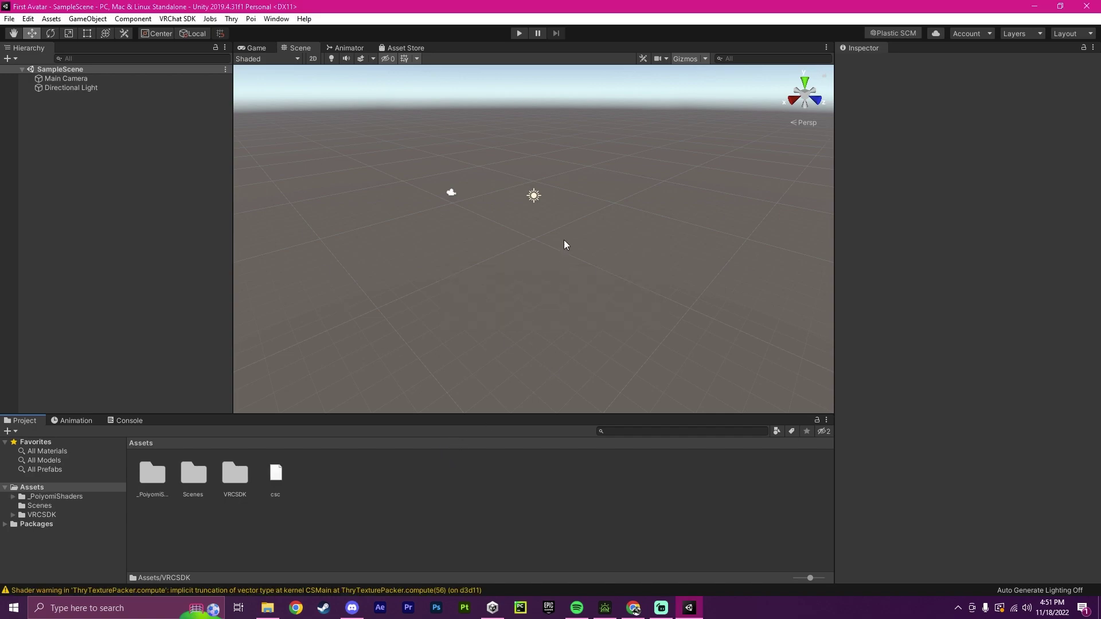
# - Drop Zucrose+.unitypackage from the browser's downloads into Unity and import all its items
pyautogui.click(633, 608)
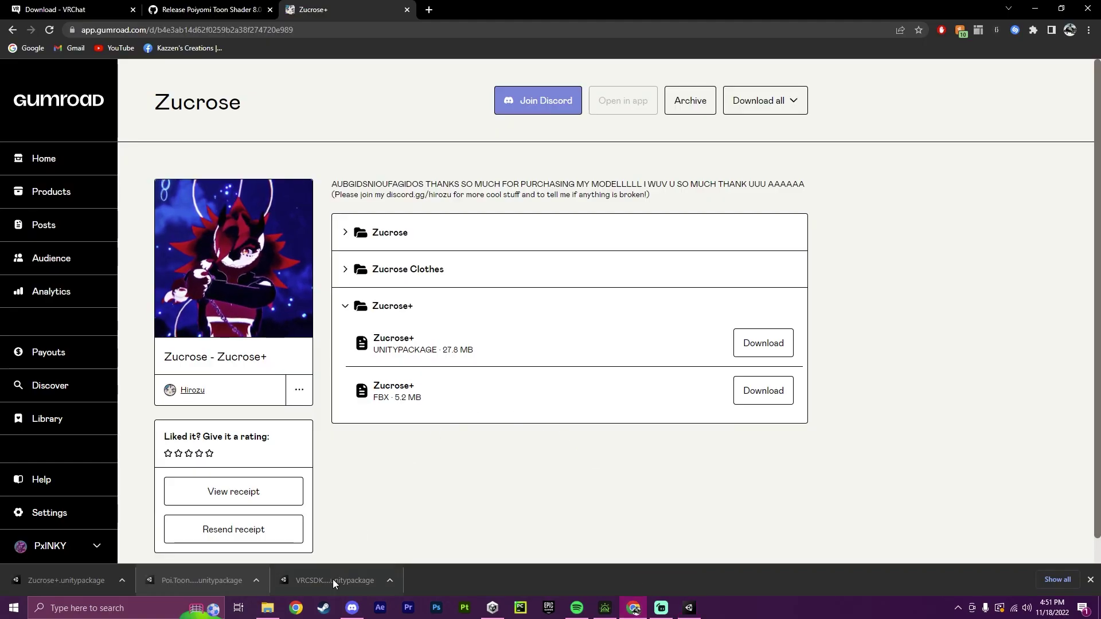
pyautogui.moveTo(54, 574); pyautogui.dragTo(570, 511)
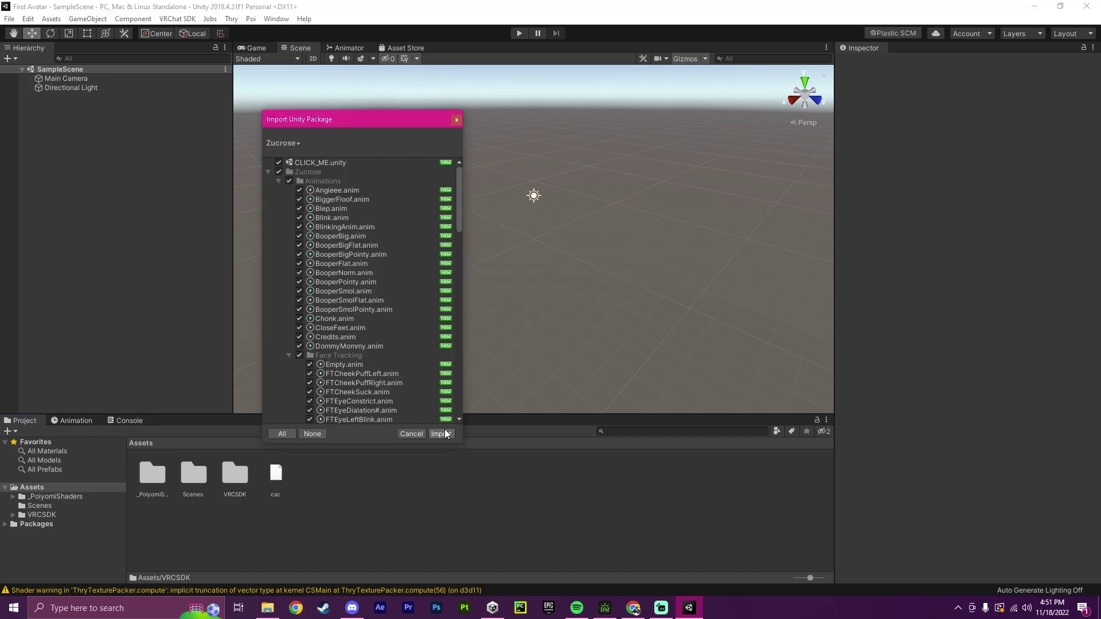
pyautogui.click(443, 434)
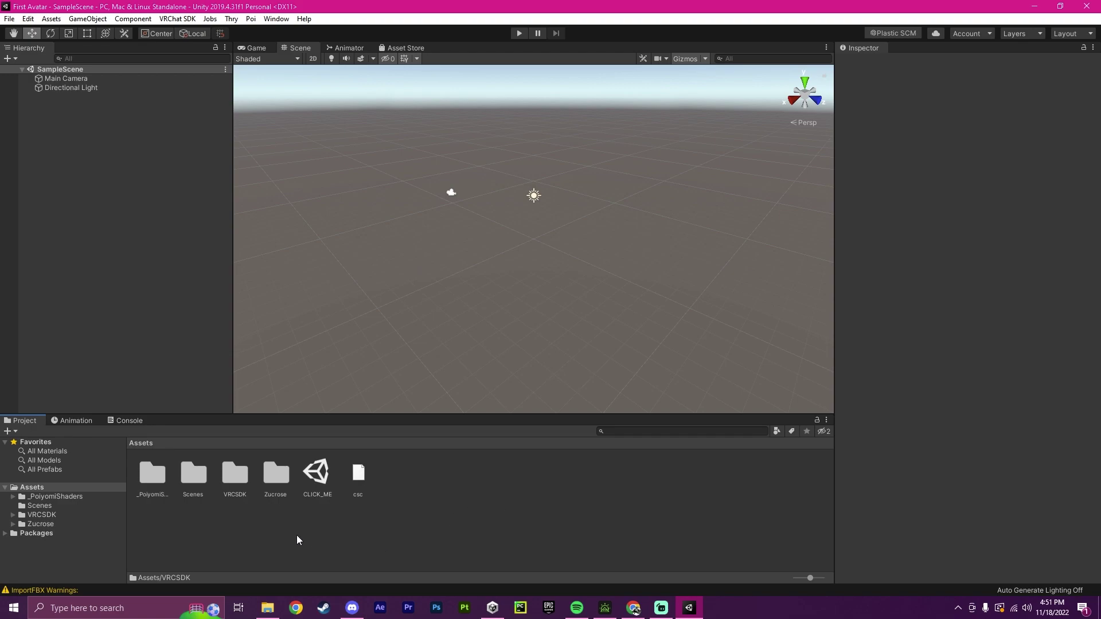
# - Add the CLICK_ME scene to the Hierarchy and zoom in on the magenta Zucrose avatar
pyautogui.doubleClick(315, 471)
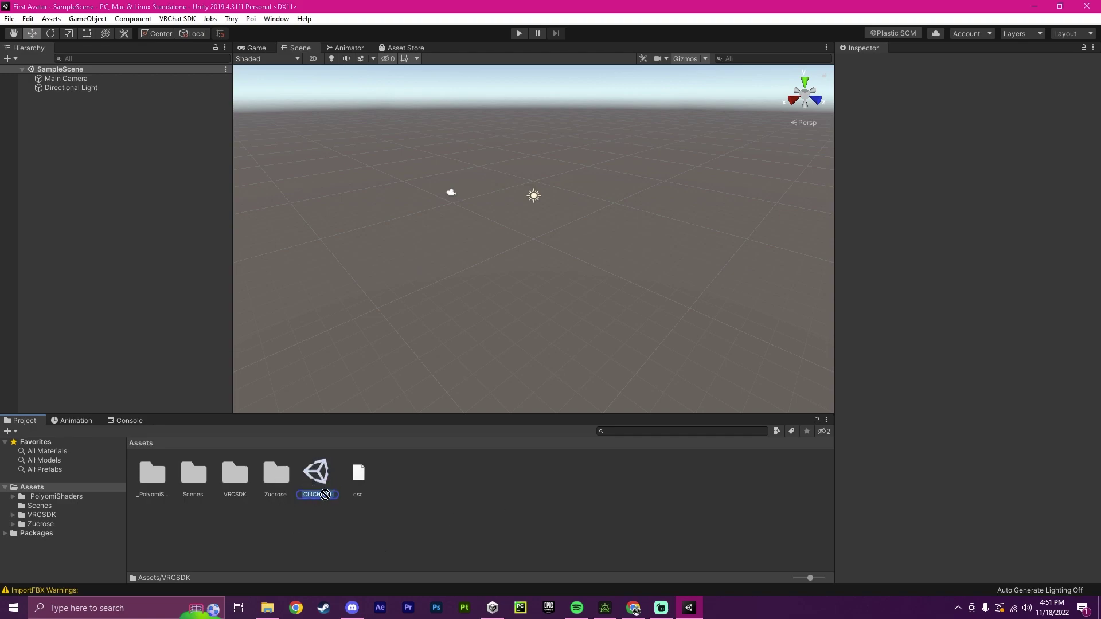
pyautogui.click(322, 522)
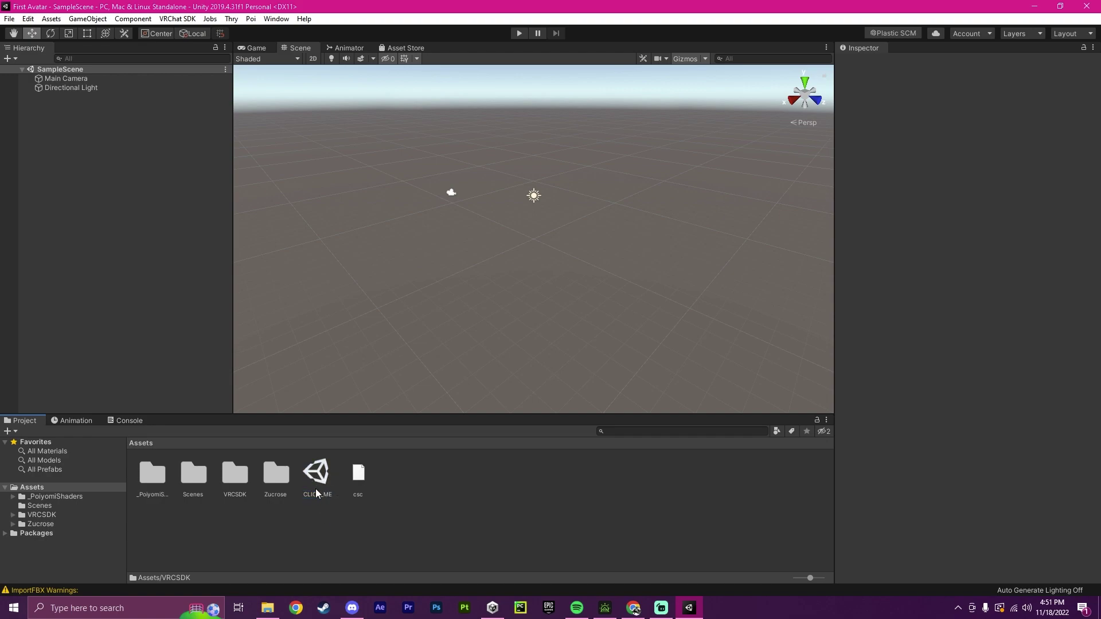
pyautogui.moveTo(308, 490); pyautogui.dragTo(108, 191)
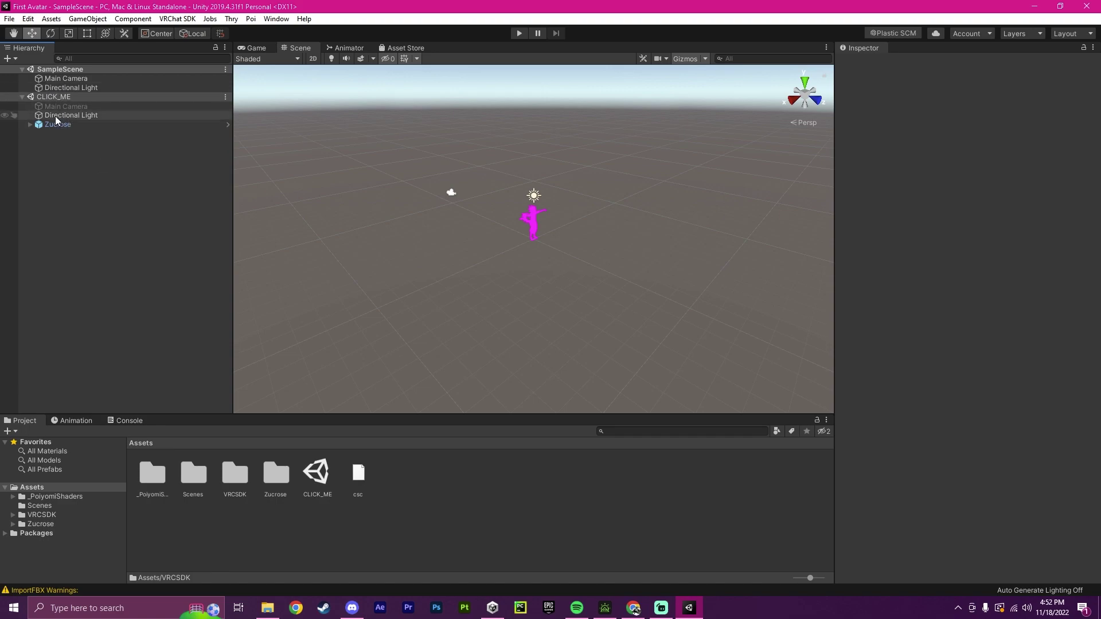
pyautogui.moveTo(593, 243)
pyautogui.keyDown('alt'); pyautogui.mouseDown()
pyautogui.moveTo(591, 214)
pyautogui.moveTo(599, 228)
pyautogui.moveTo(576, 234)
pyautogui.moveTo(597, 238)
pyautogui.mouseUp(); pyautogui.keyUp('alt')
pyautogui.scroll(8, 592, 247)
pyautogui.scroll(5, 591, 214)
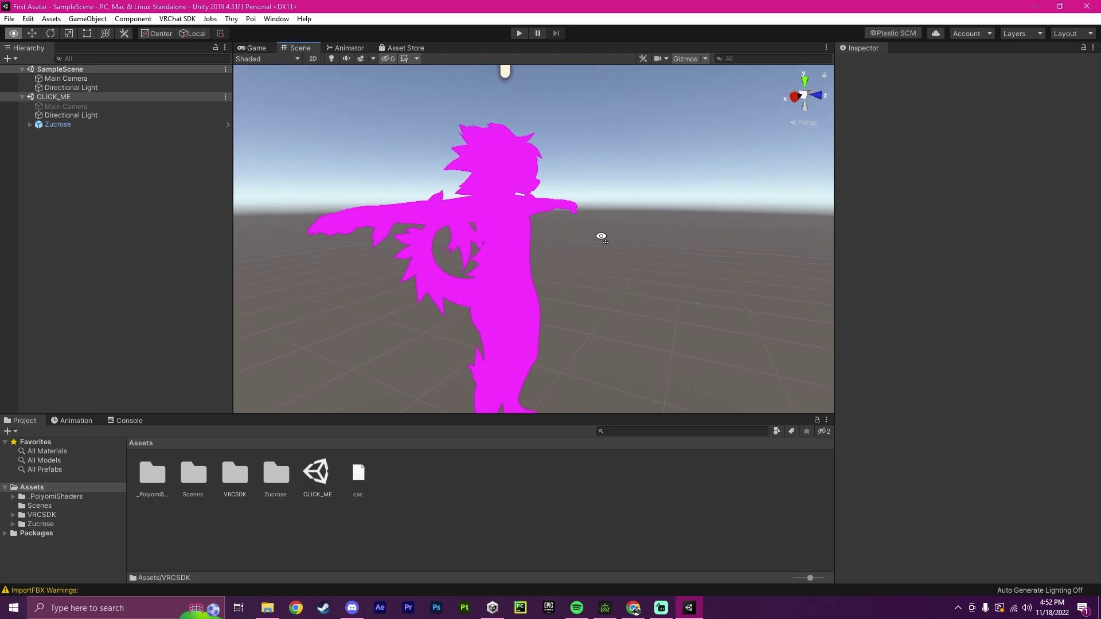
# - Expand the Zucrose object and select its Body mesh to show its materials
pyautogui.click(500, 208)
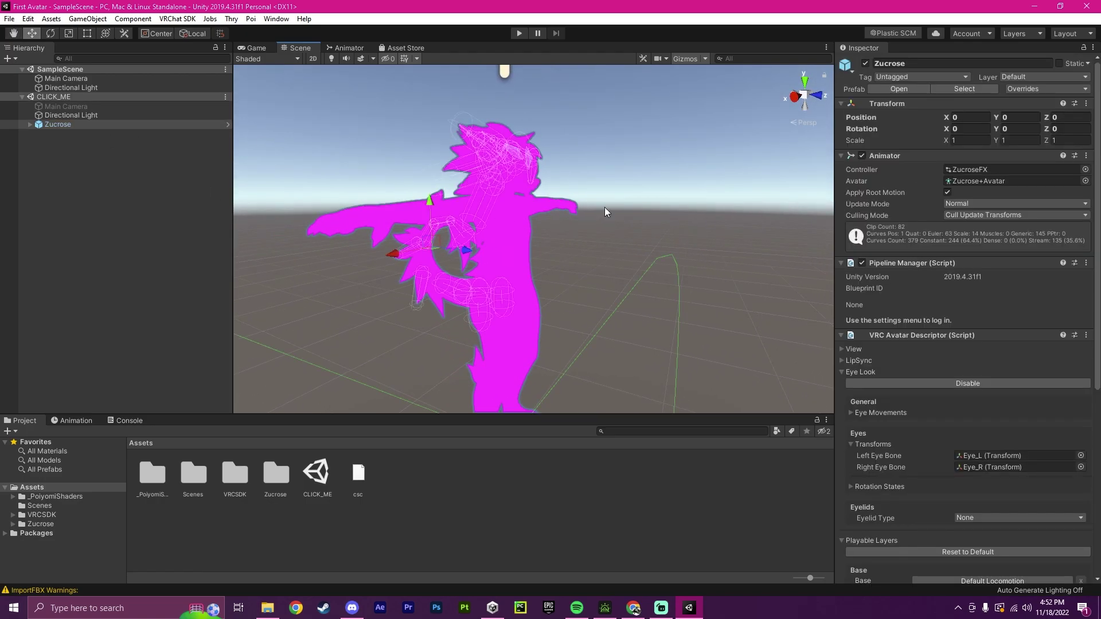
pyautogui.keyDown('ctrl'); pyautogui.click(39, 125); pyautogui.keyUp('ctrl')
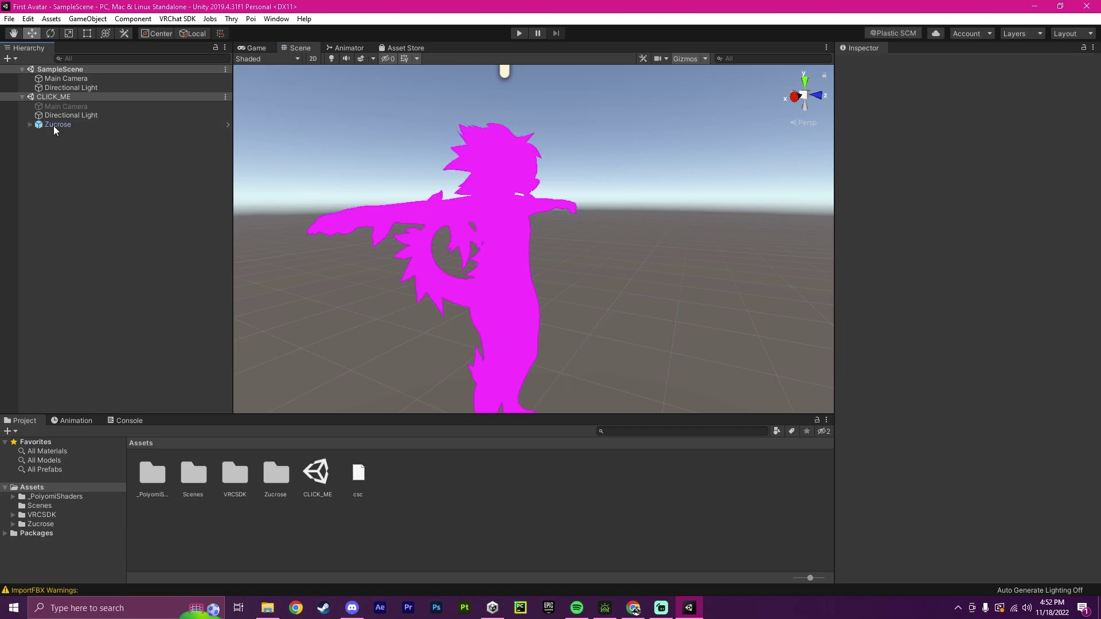
pyautogui.click(40, 124)
pyautogui.click(31, 125)
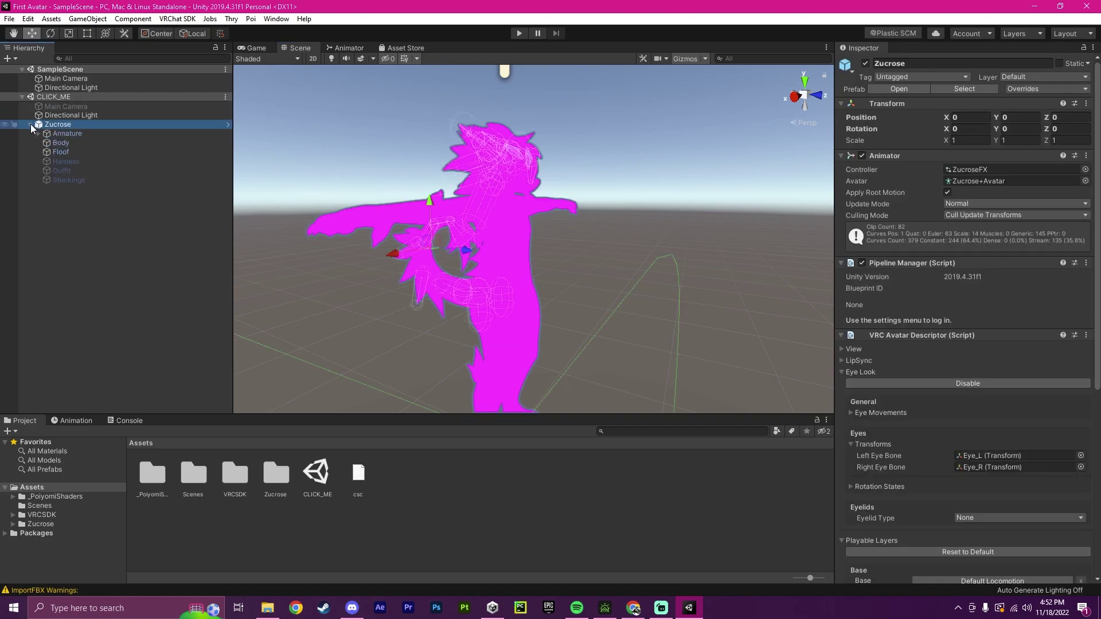
pyautogui.click(56, 143)
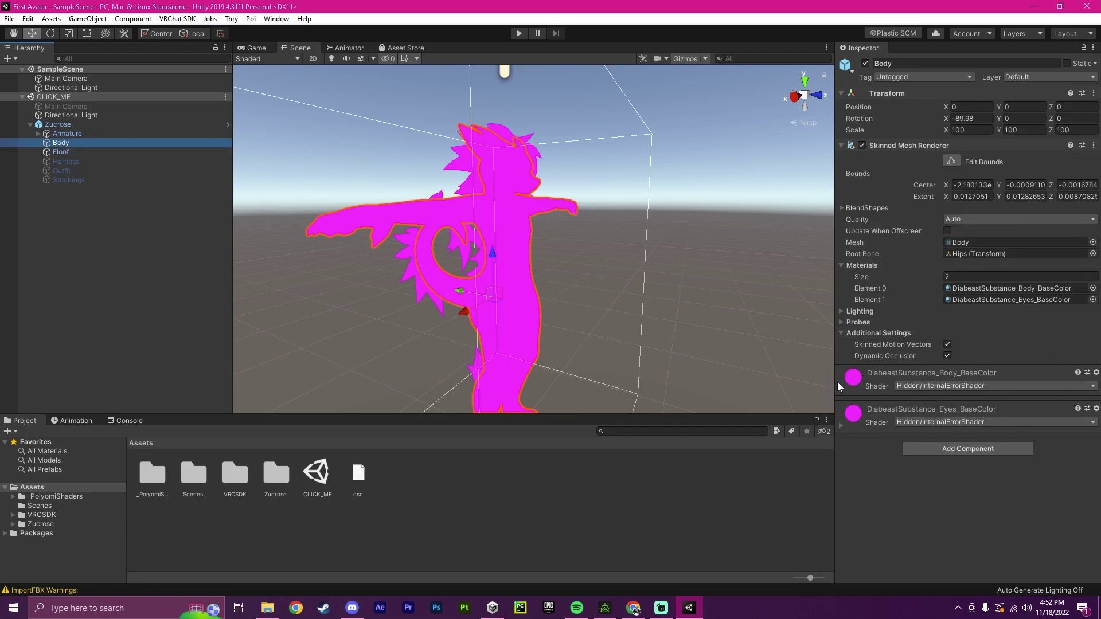
# - Set the Body and Eyes materials' shader to .poiyomi > Poiyomi 8.0 > Poiyomi Toon
pyautogui.click(949, 385)
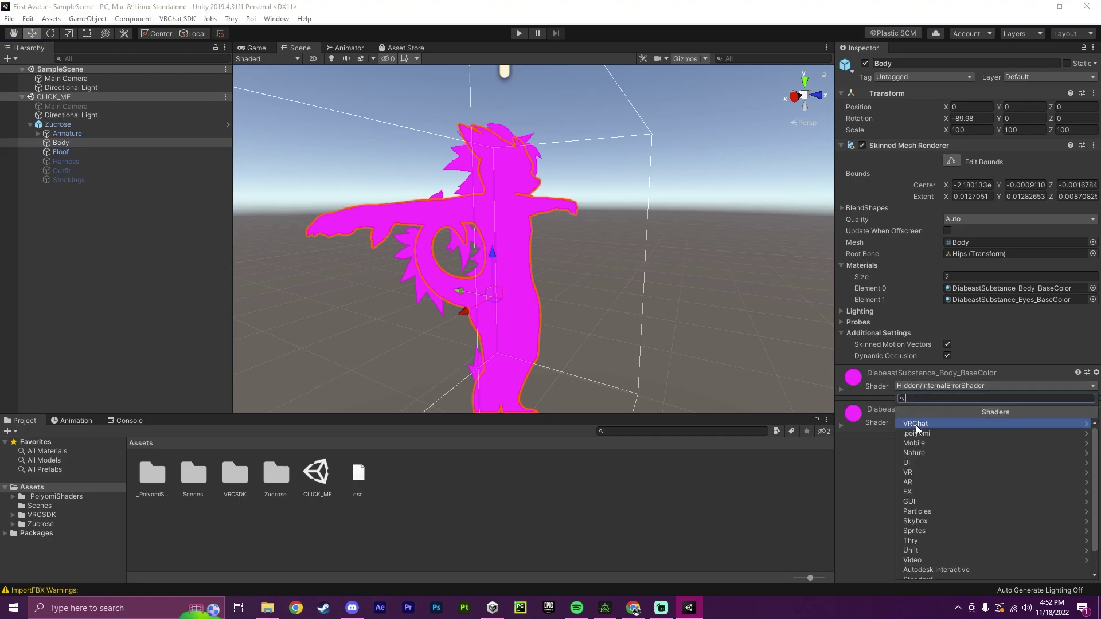
pyautogui.click(918, 434)
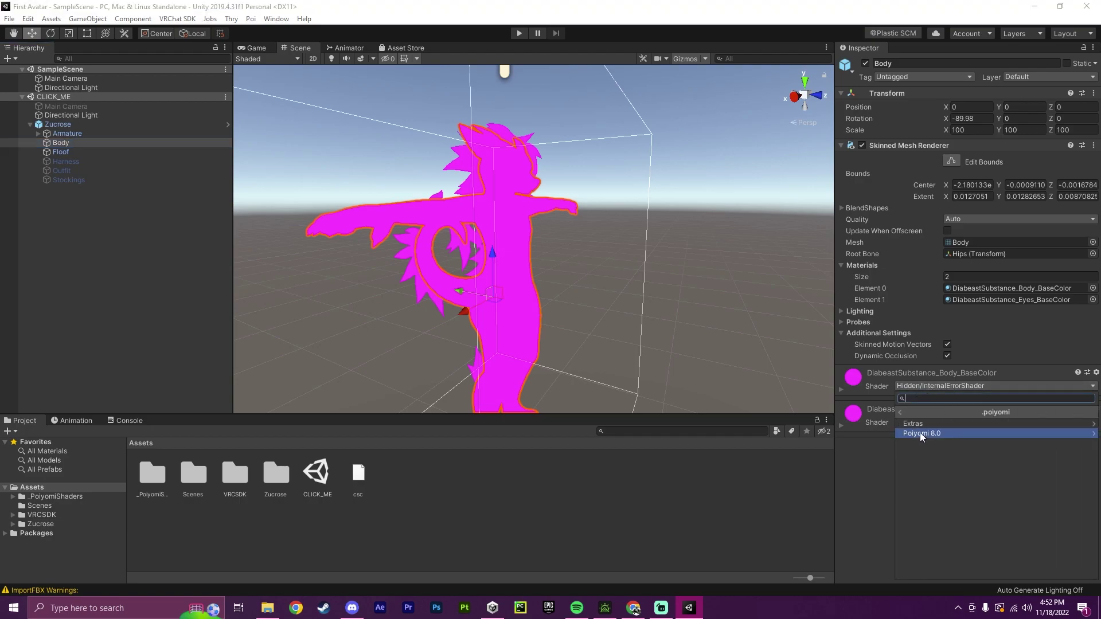
pyautogui.click(920, 433)
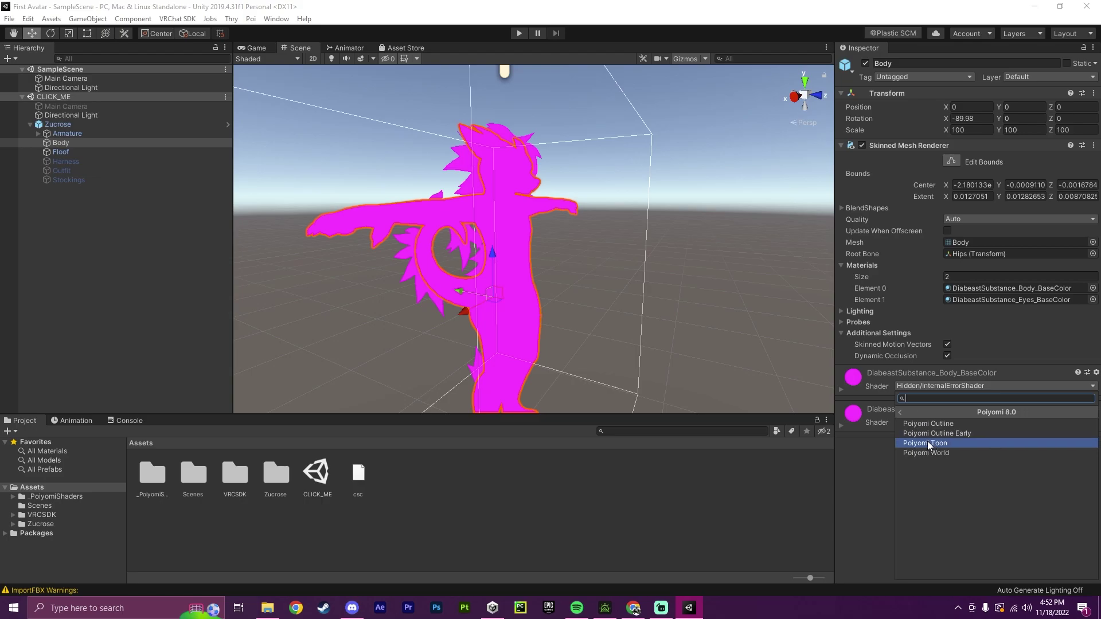
pyautogui.click(927, 443)
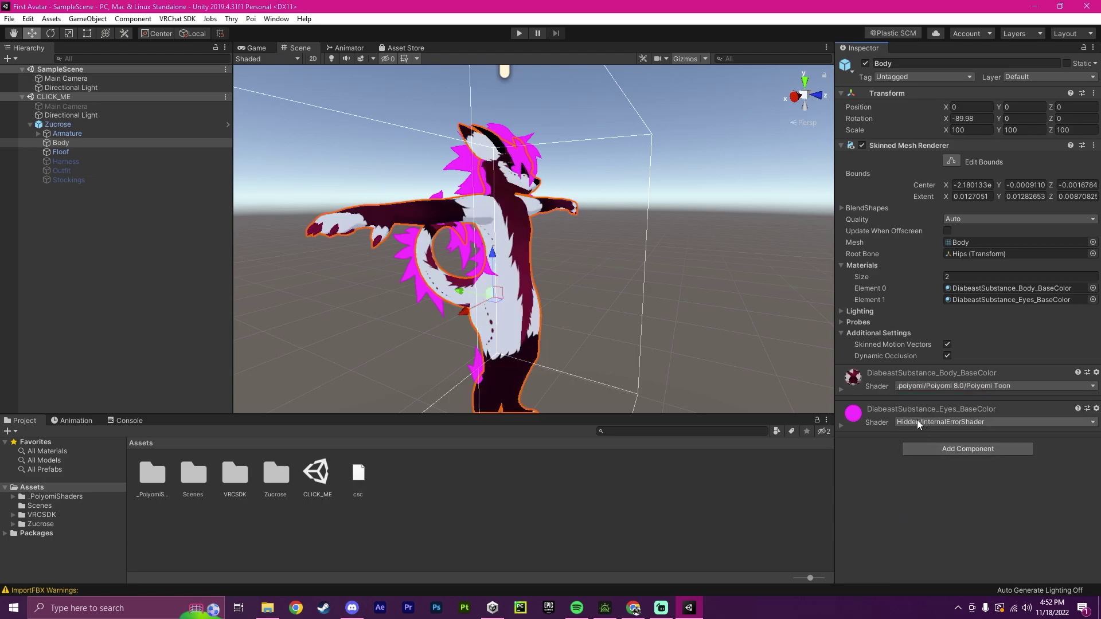
pyautogui.click(918, 421)
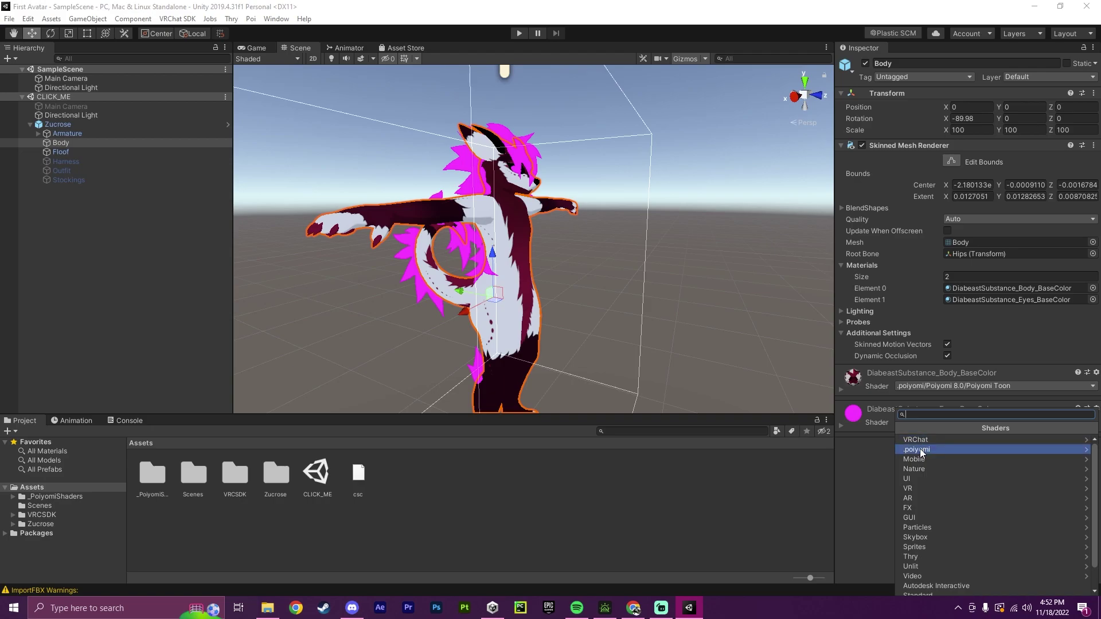
pyautogui.click(920, 450)
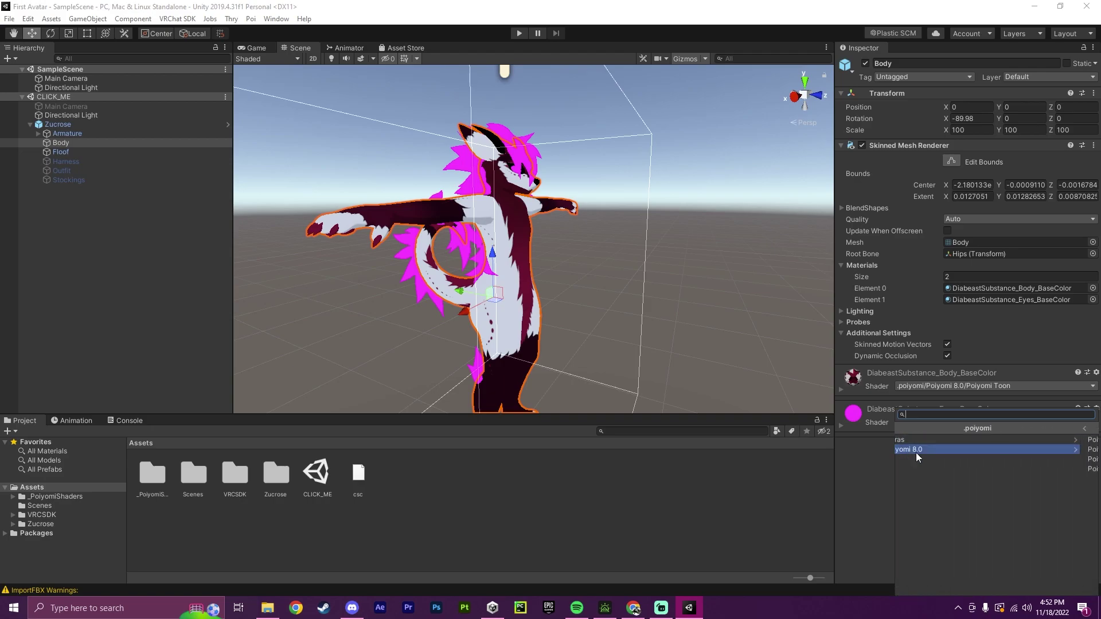
pyautogui.click(917, 452)
pyautogui.click(925, 463)
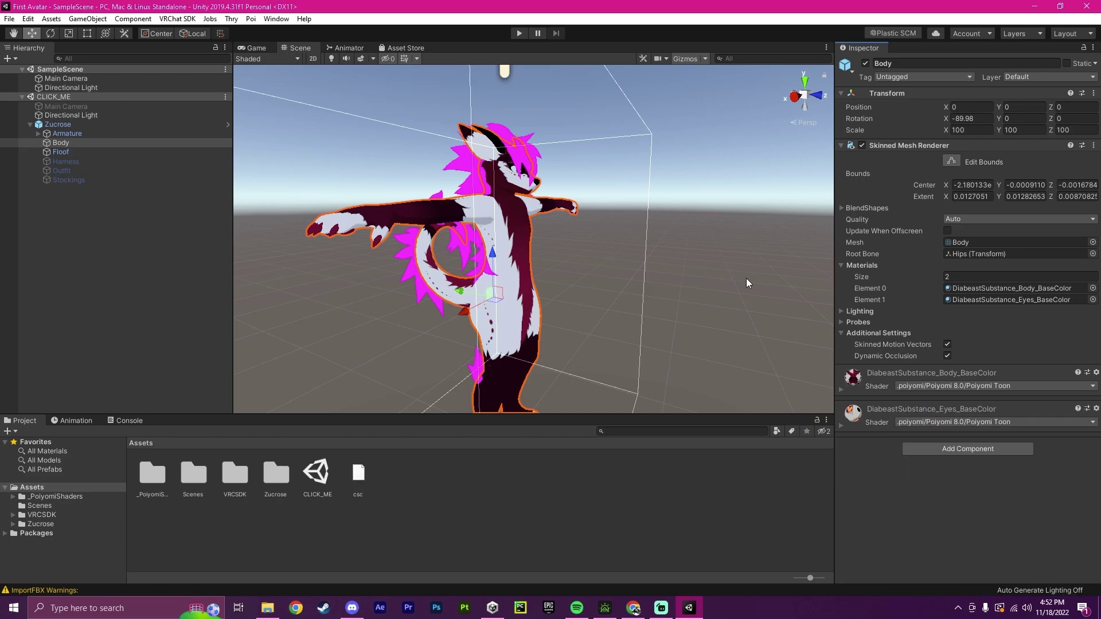
pyautogui.moveTo(748, 281); pyautogui.dragTo(709, 262, button='right')
# - Set the Floof and Harness materials to the .poiyomi > Poiyomi 8.0 > Poiyomi Toon shader
pyautogui.click(71, 150)
pyautogui.click(990, 374)
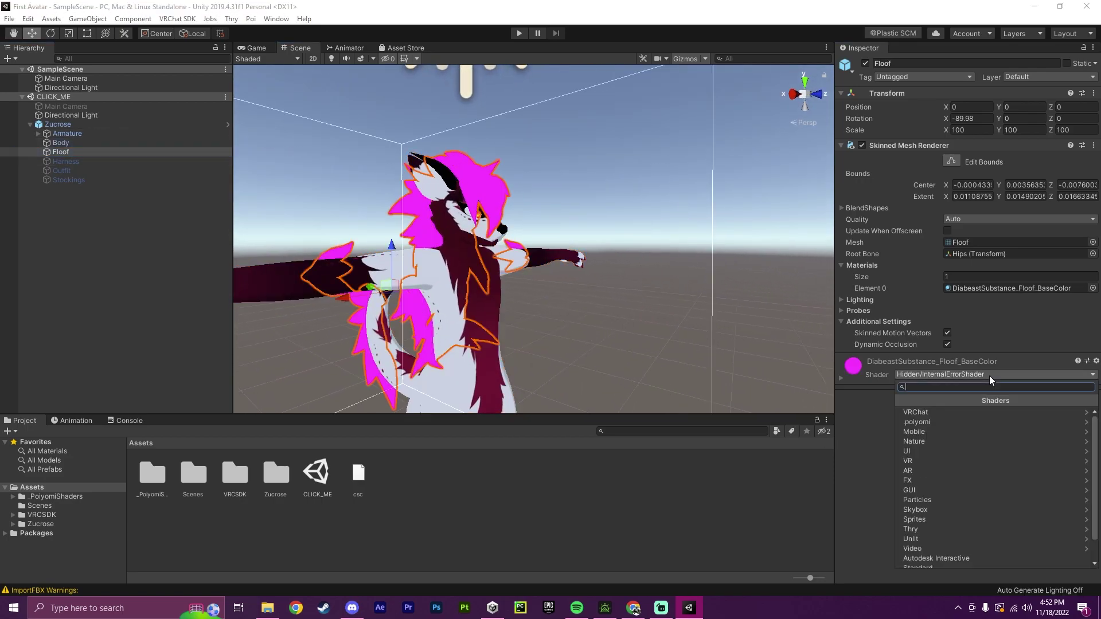
pyautogui.click(924, 422)
pyautogui.click(938, 422)
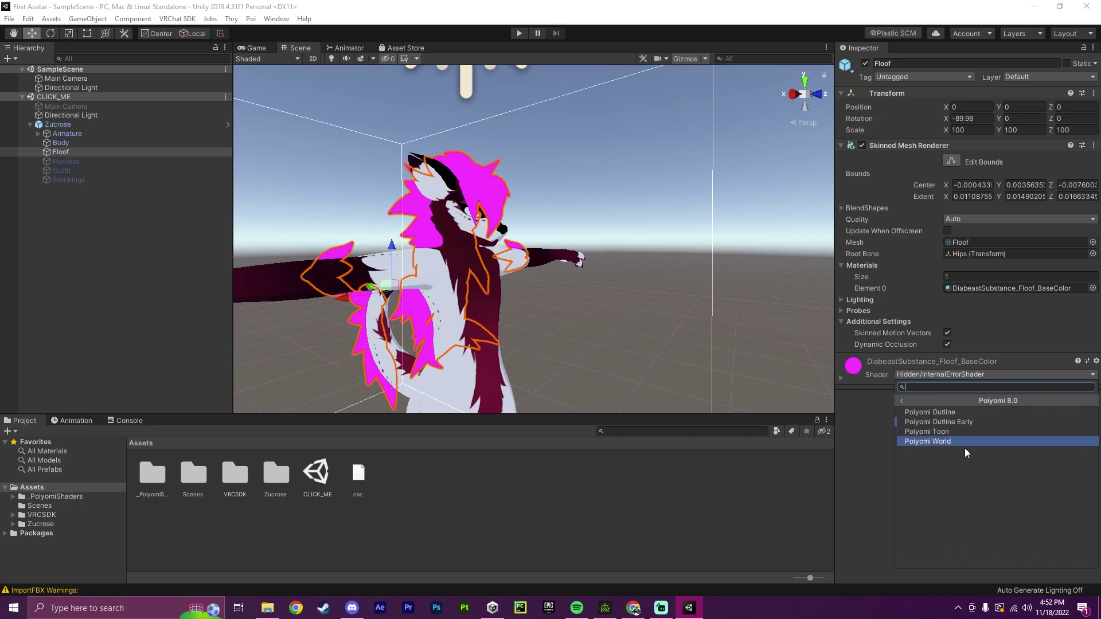
pyautogui.click(937, 431)
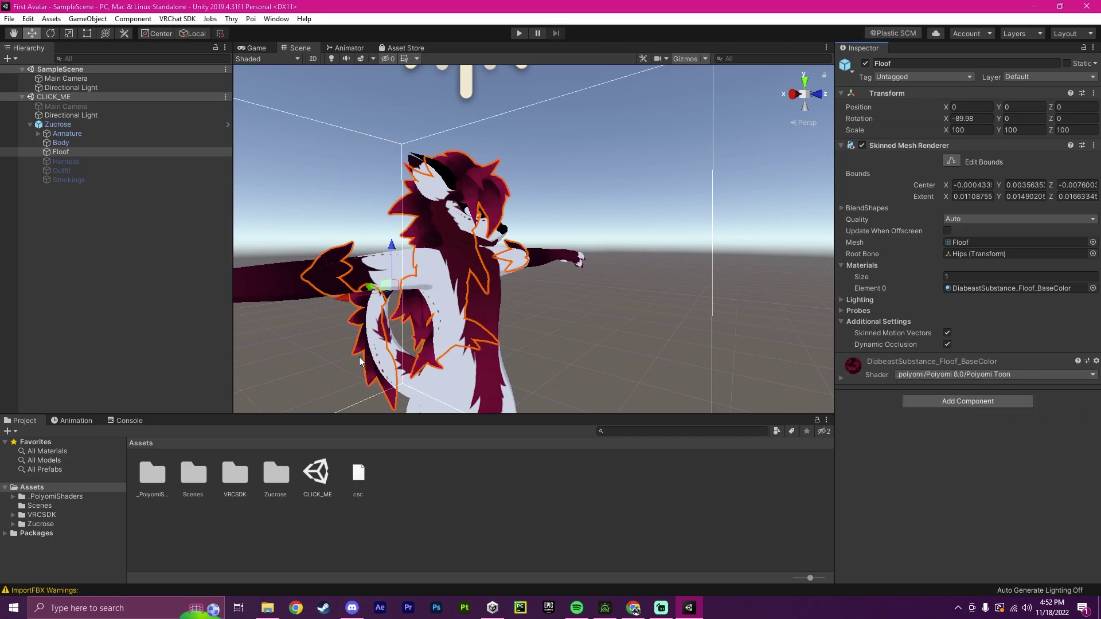
pyautogui.click(77, 164)
pyautogui.click(980, 374)
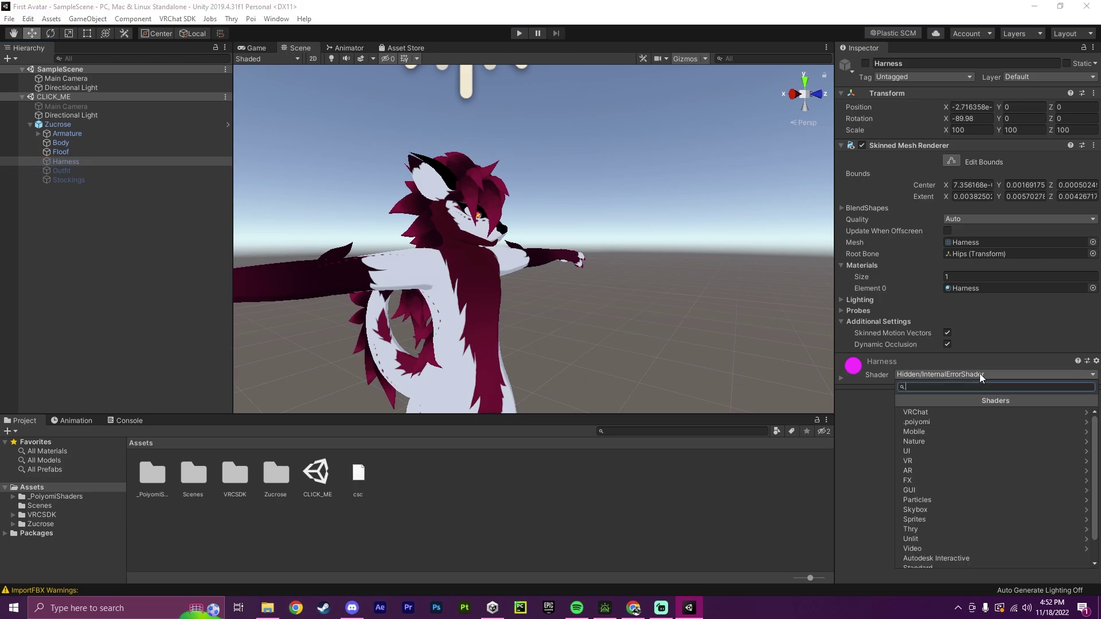
pyautogui.click(935, 422)
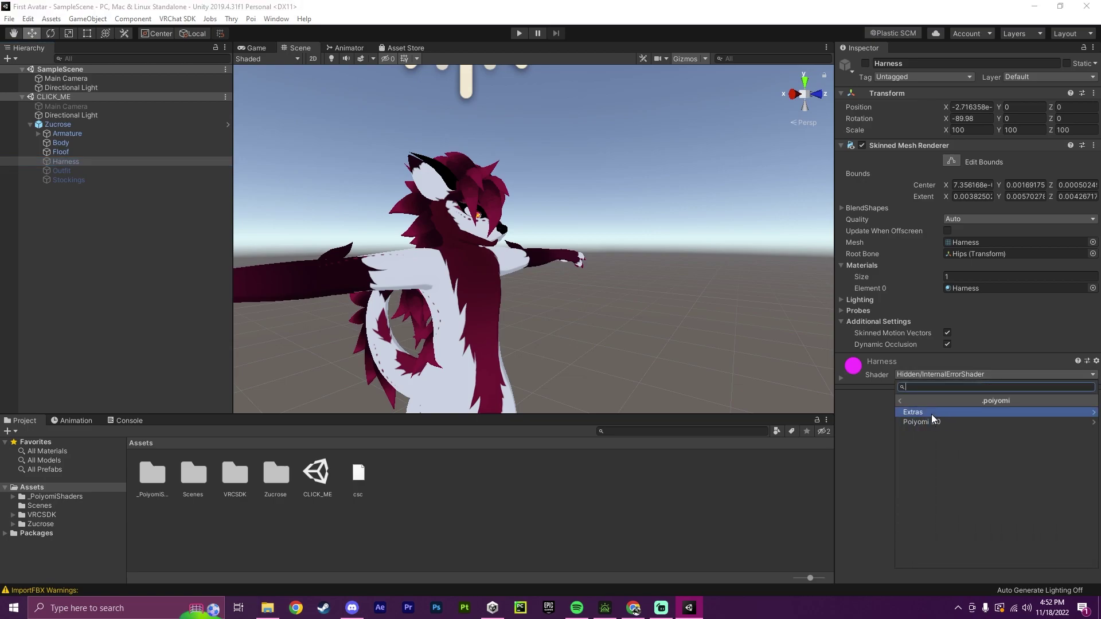
pyautogui.click(930, 424)
pyautogui.click(913, 440)
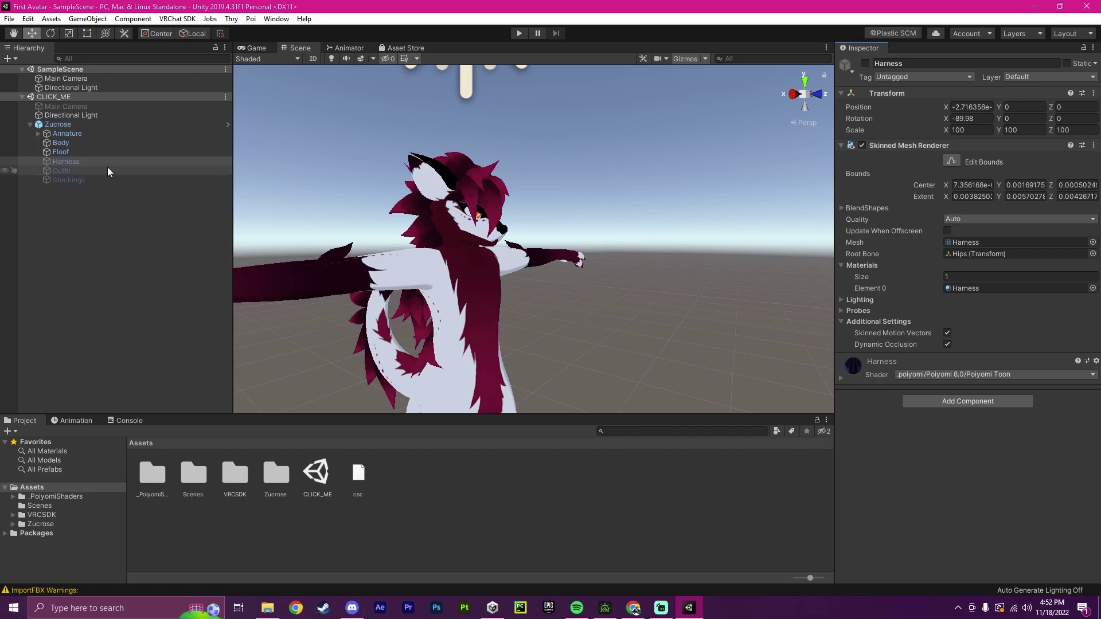
# - Set the Outfit and Stockings materials to Poiyomi 8.0 Poiyomi Toon, then view the whole avatar
pyautogui.click(63, 171)
pyautogui.click(925, 376)
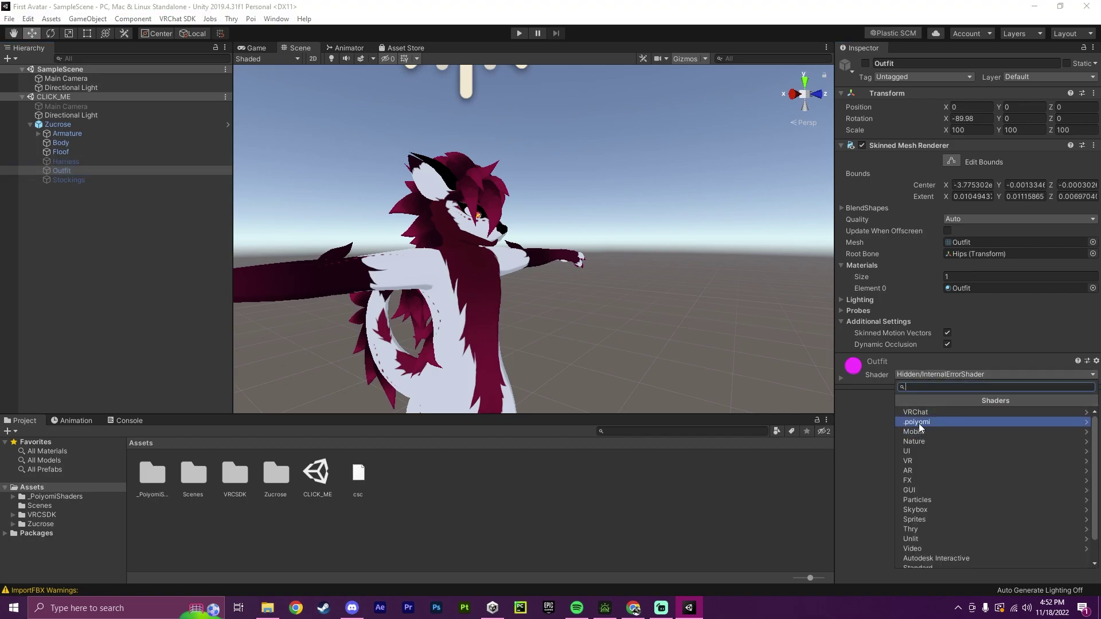
pyautogui.click(919, 423)
pyautogui.click(918, 425)
pyautogui.click(922, 433)
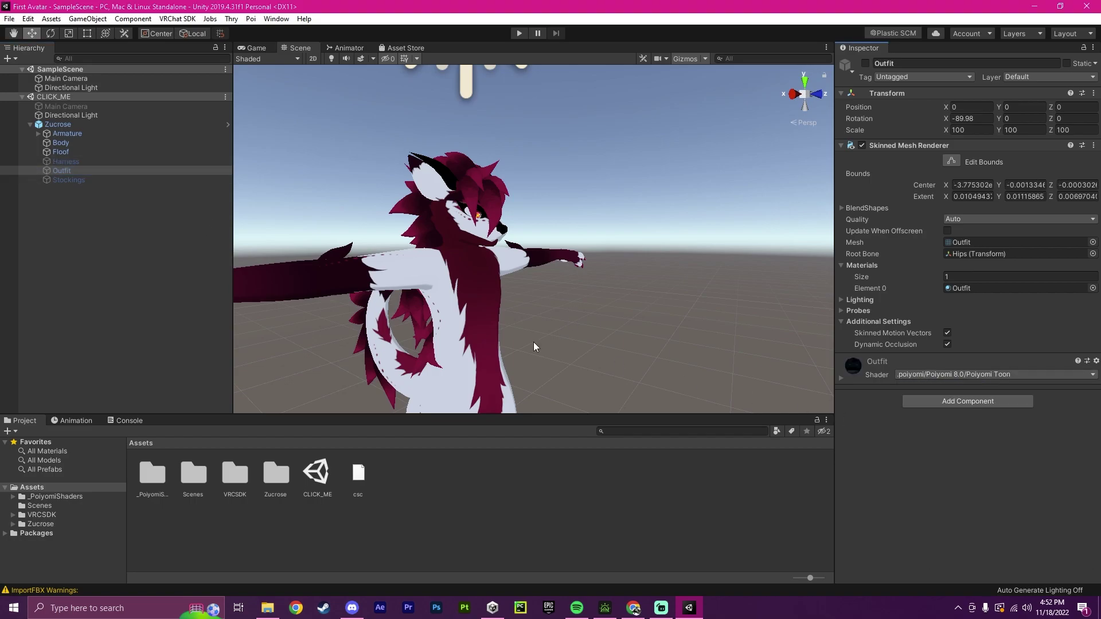
pyautogui.click(115, 180)
pyautogui.click(924, 376)
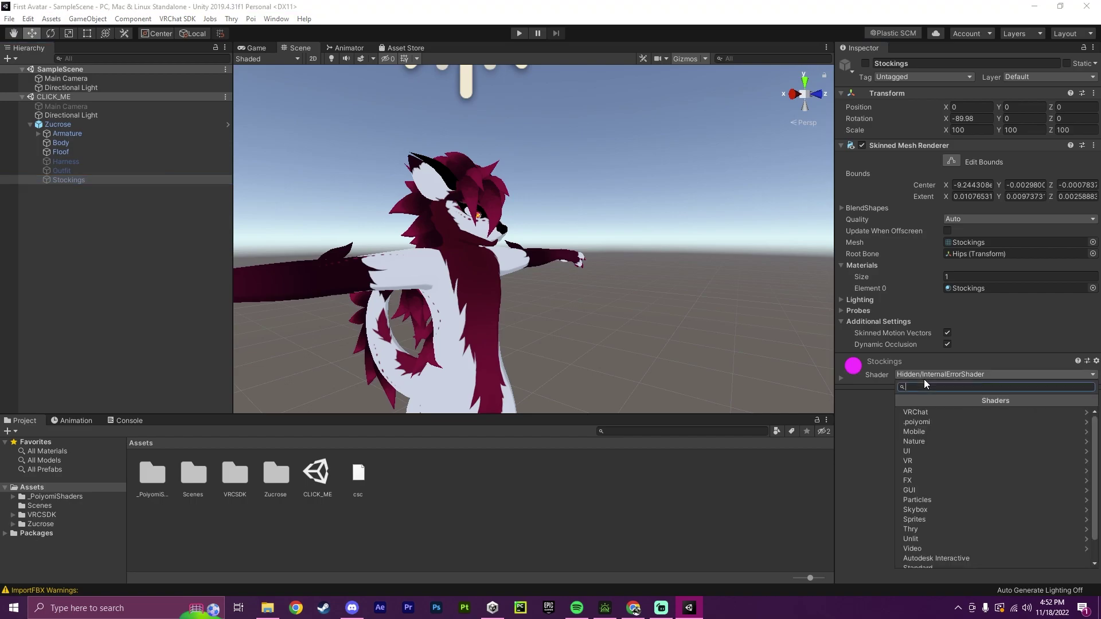
pyautogui.click(925, 420)
pyautogui.click(945, 431)
pyautogui.click(944, 433)
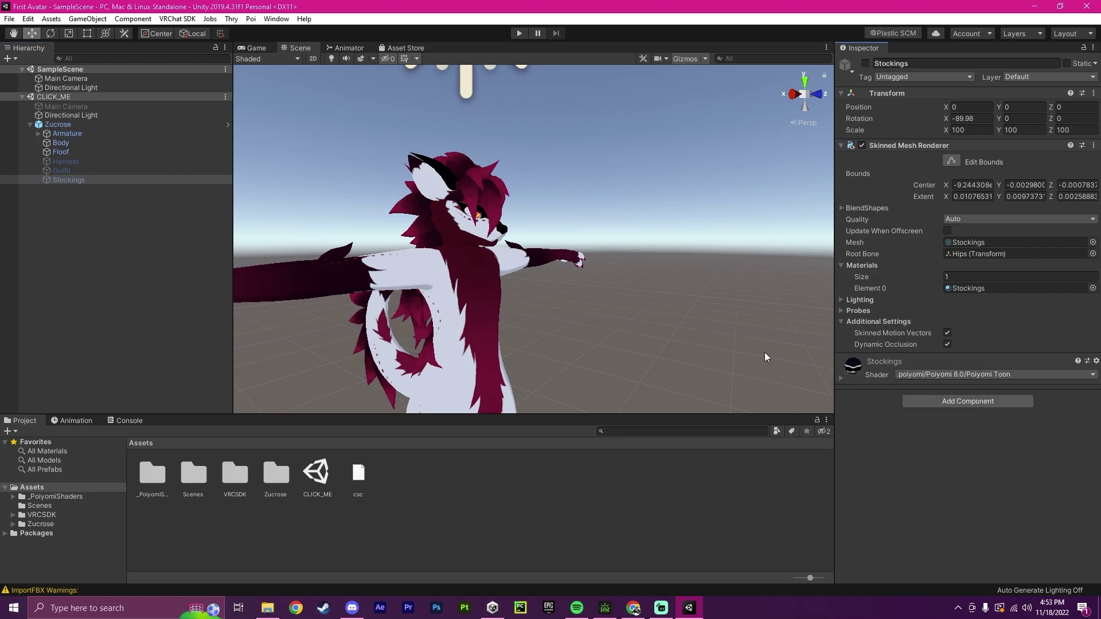
pyautogui.click(732, 258)
pyautogui.keyDown('alt'); pyautogui.moveTo(732, 258); pyautogui.dragTo(664, 239, button='right'); pyautogui.keyUp('alt')
# - Zoom out to the full avatar and place the VRChat SDK builder panel beside it
pyautogui.keyDown('alt'); pyautogui.moveTo(664, 238); pyautogui.dragTo(639, 270); pyautogui.keyUp('alt')
pyautogui.keyDown('alt'); pyautogui.scroll(-2, 640, 270); pyautogui.keyUp('alt')
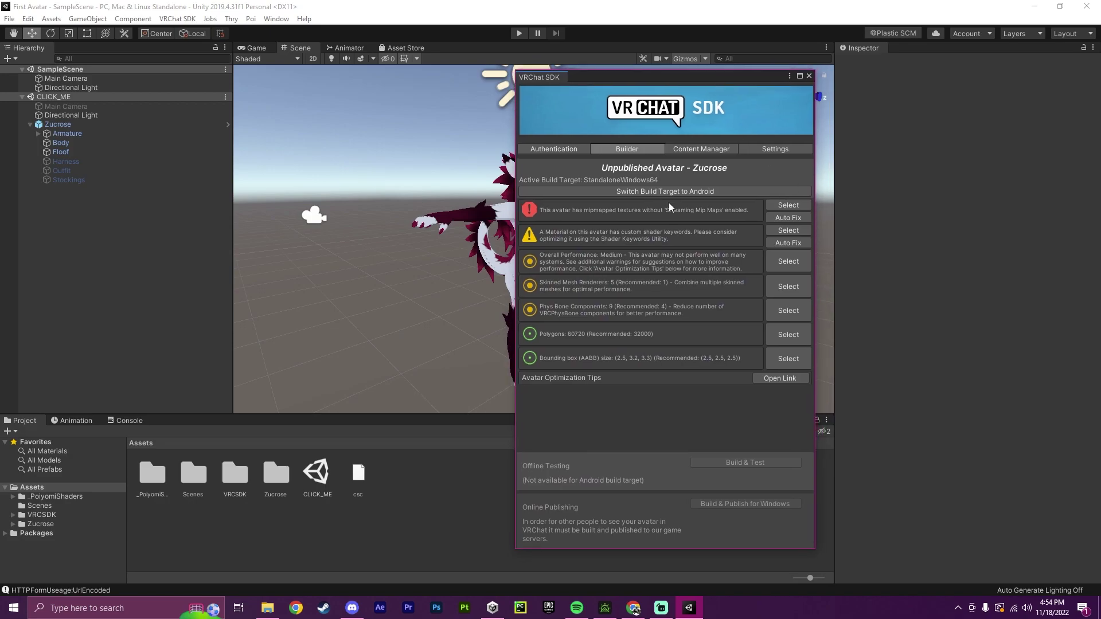
pyautogui.moveTo(663, 77); pyautogui.dragTo(349, 73)
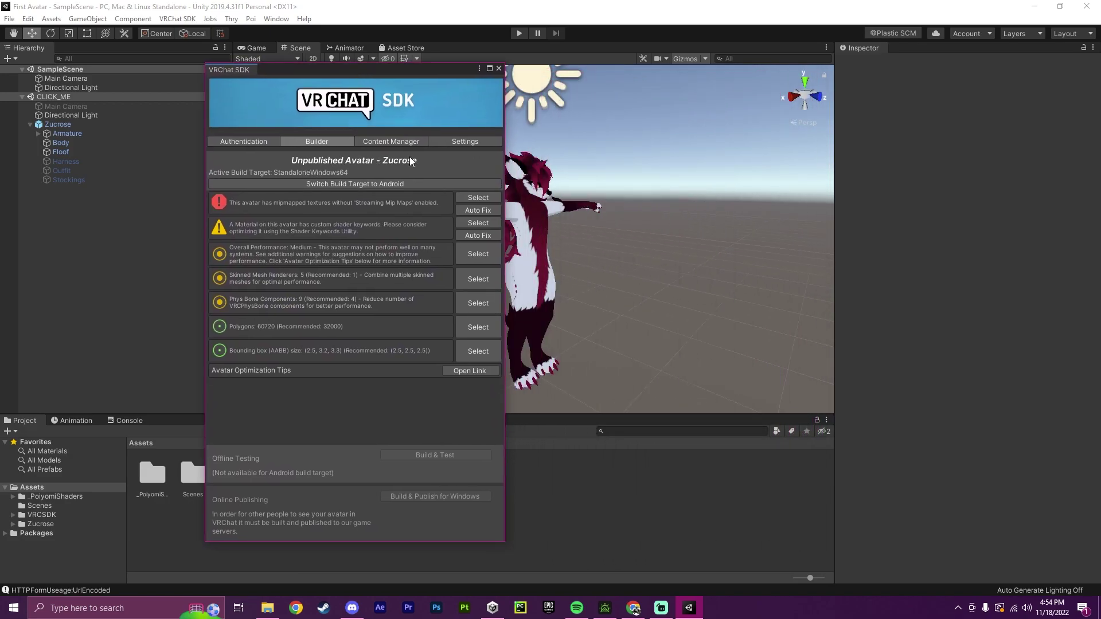
pyautogui.moveTo(386, 70); pyautogui.dragTo(375, 67)
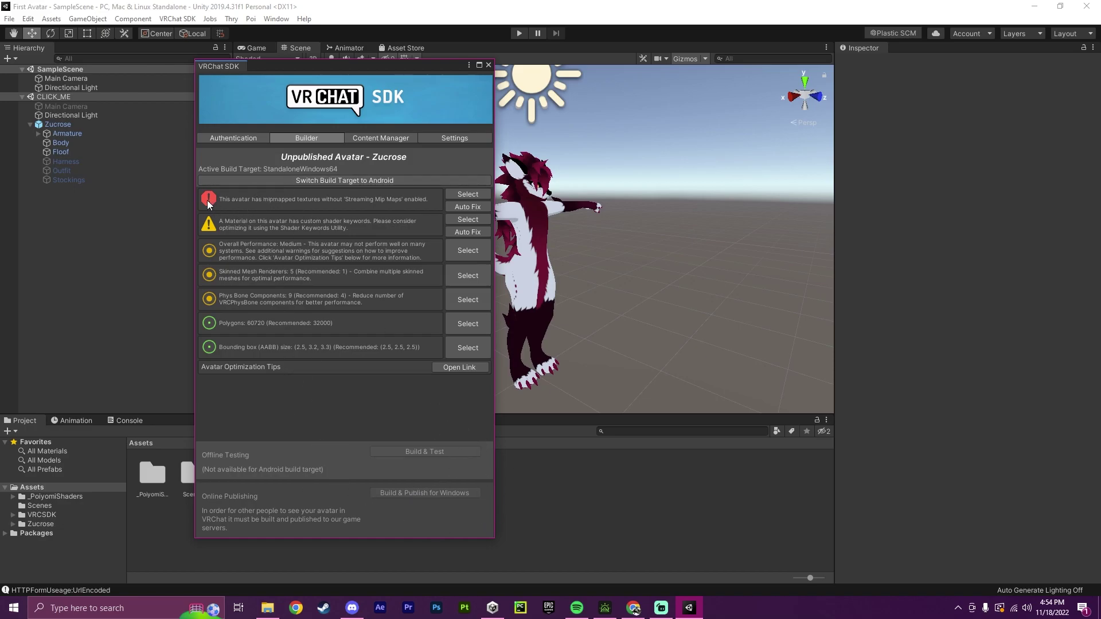
# - Auto-fix the mipmap error, then Build & Publish for Windows, accepting the lighting and material-locking prompts
pyautogui.click(468, 207)
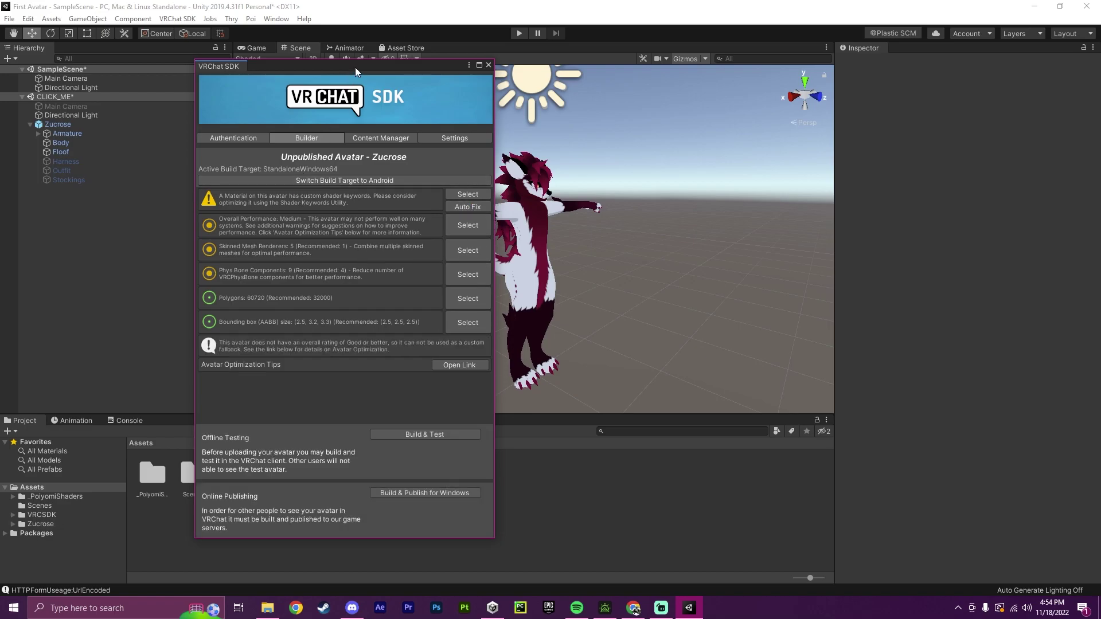
pyautogui.moveTo(355, 67); pyautogui.dragTo(362, 67)
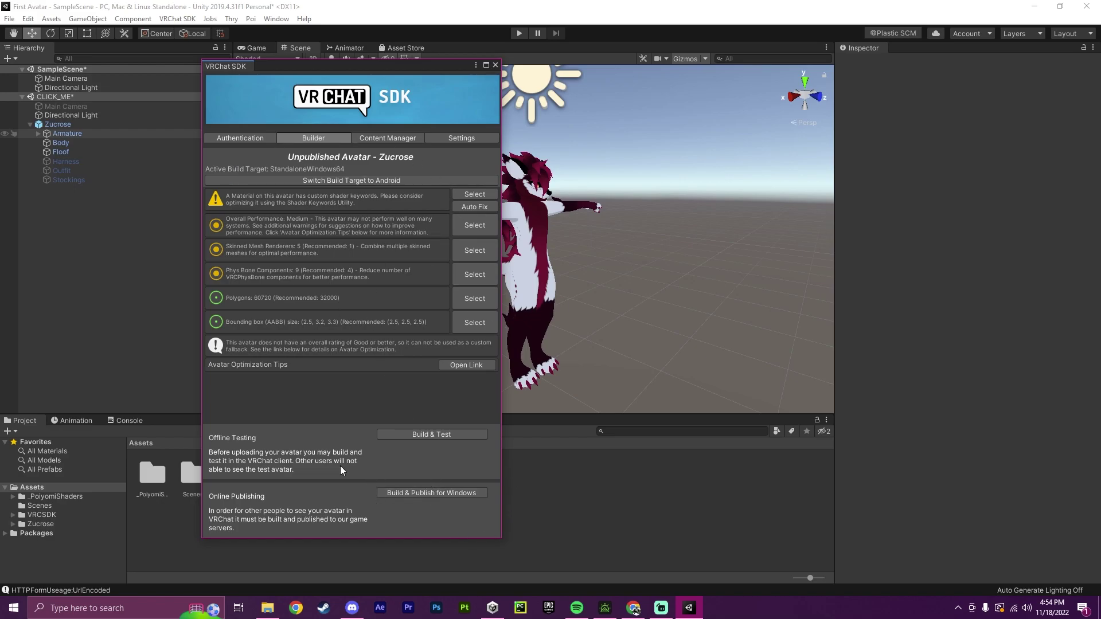
pyautogui.click(412, 494)
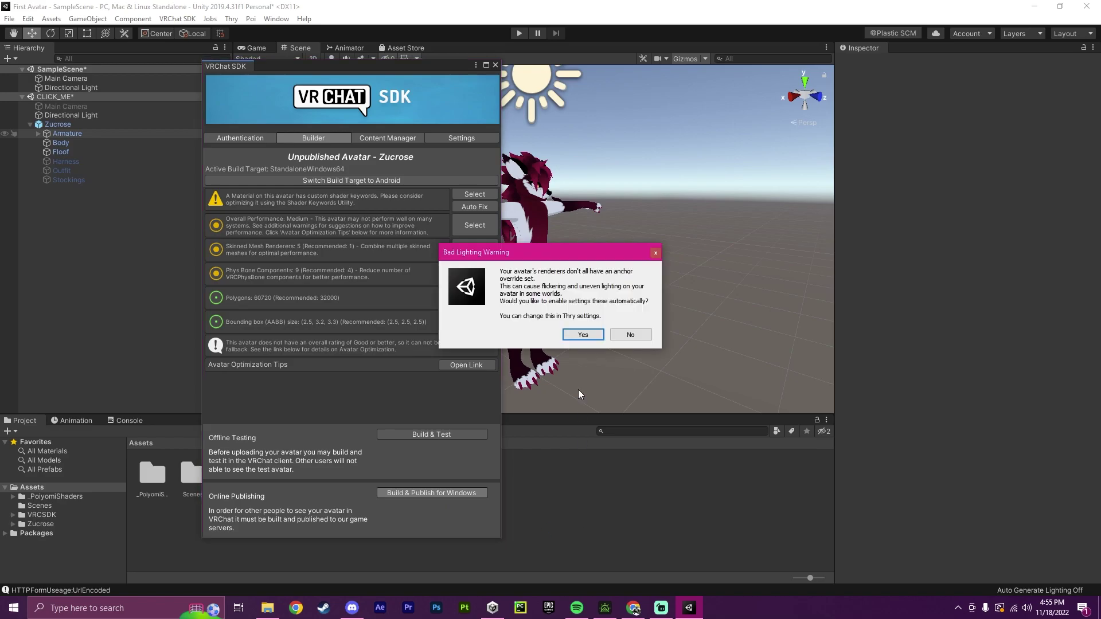
pyautogui.click(589, 339)
pyautogui.click(631, 332)
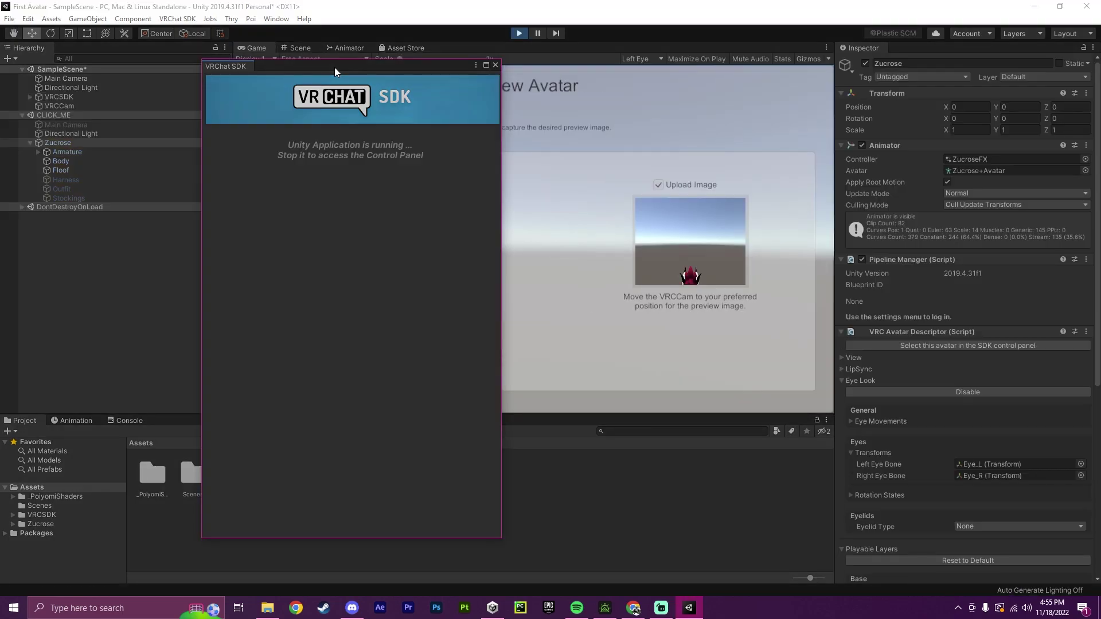
# - Name the avatar 'Zucrose', describe it as '<3', and confirm the upload rights checkbox
pyautogui.moveTo(335, 67); pyautogui.dragTo(918, 69)
pyautogui.click(372, 168)
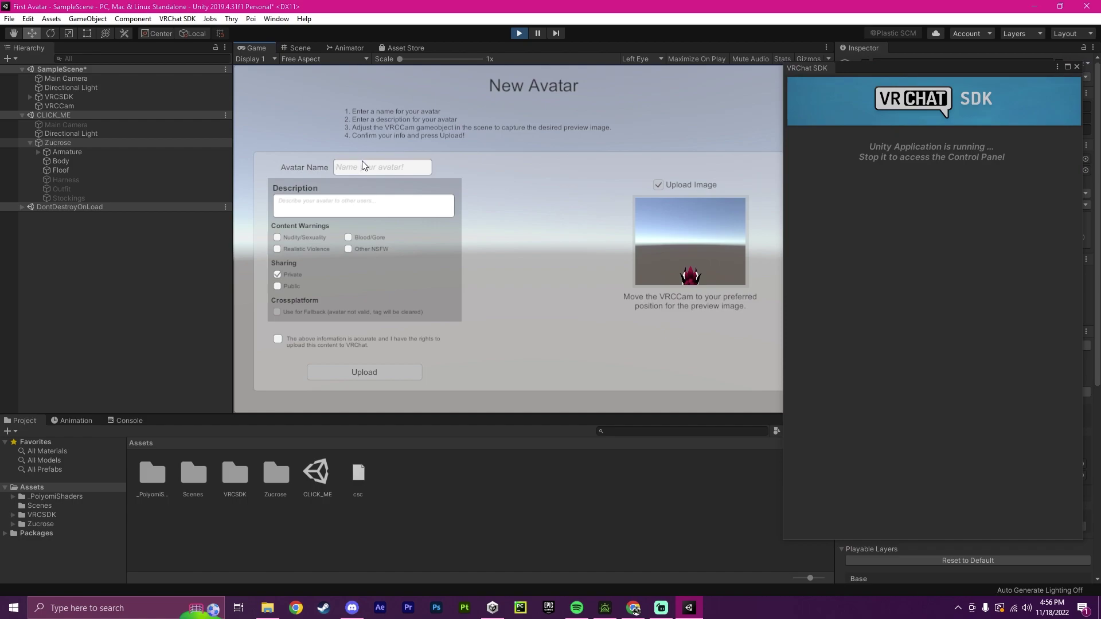
pyautogui.write('Zur')
pyautogui.write('rose')
pyautogui.click(349, 203)
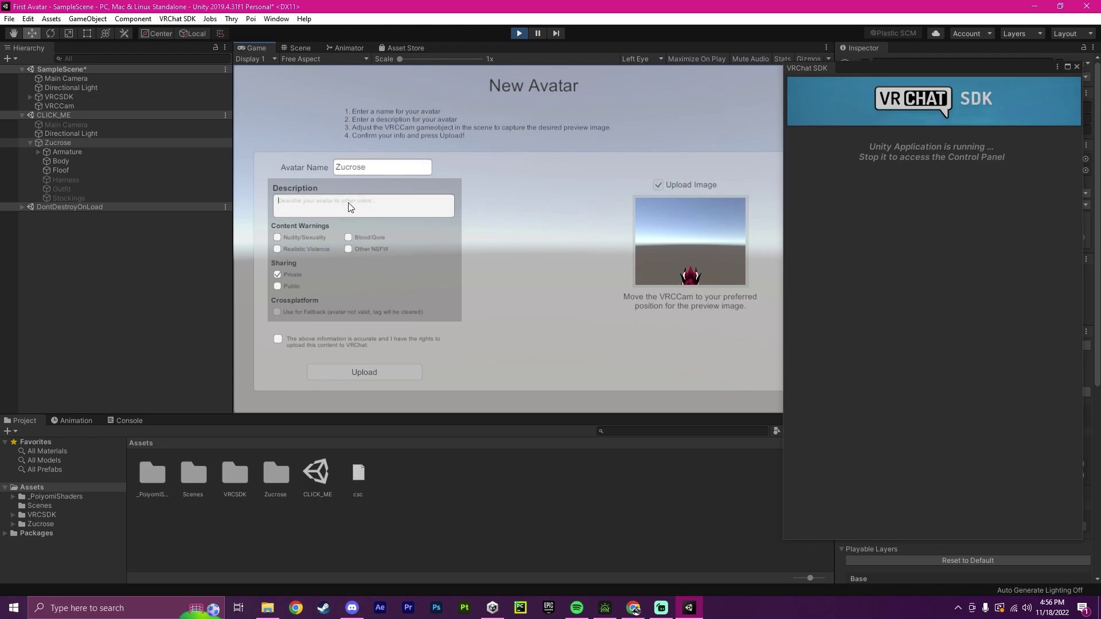
pyautogui.write('-')
pyautogui.write('3')
pyautogui.click(277, 339)
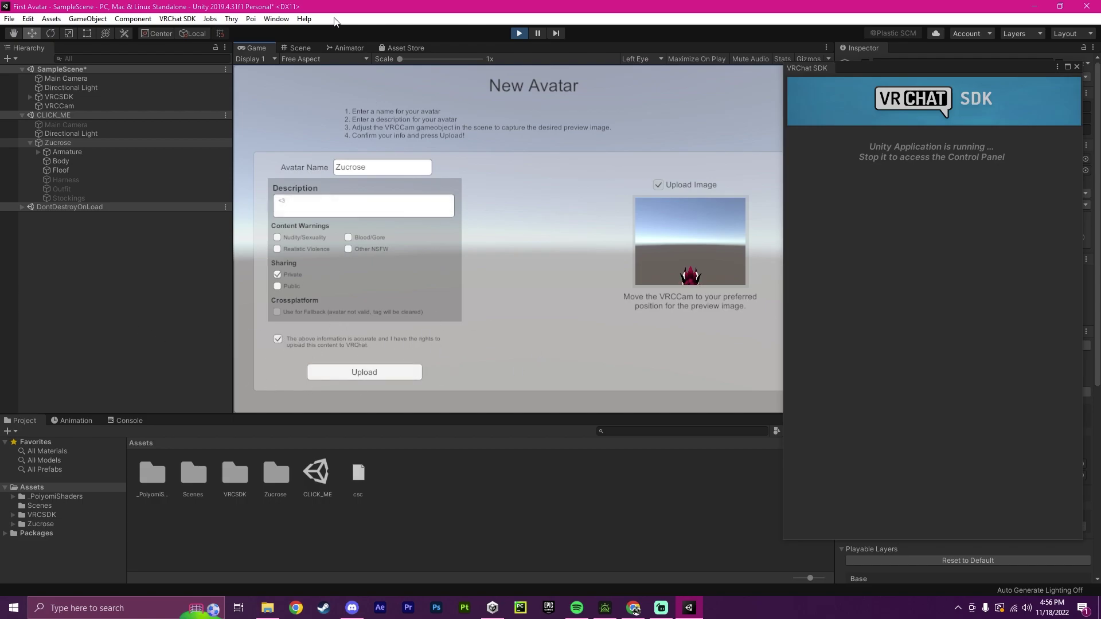
# - In the Scene view, lower the VRCCam to frame the avatar's face, then return to the Game tab
pyautogui.click(302, 47)
pyautogui.keyDown('alt'); pyautogui.moveTo(570, 218); pyautogui.dragTo(623, 232); pyautogui.keyUp('alt')
pyautogui.click(624, 232)
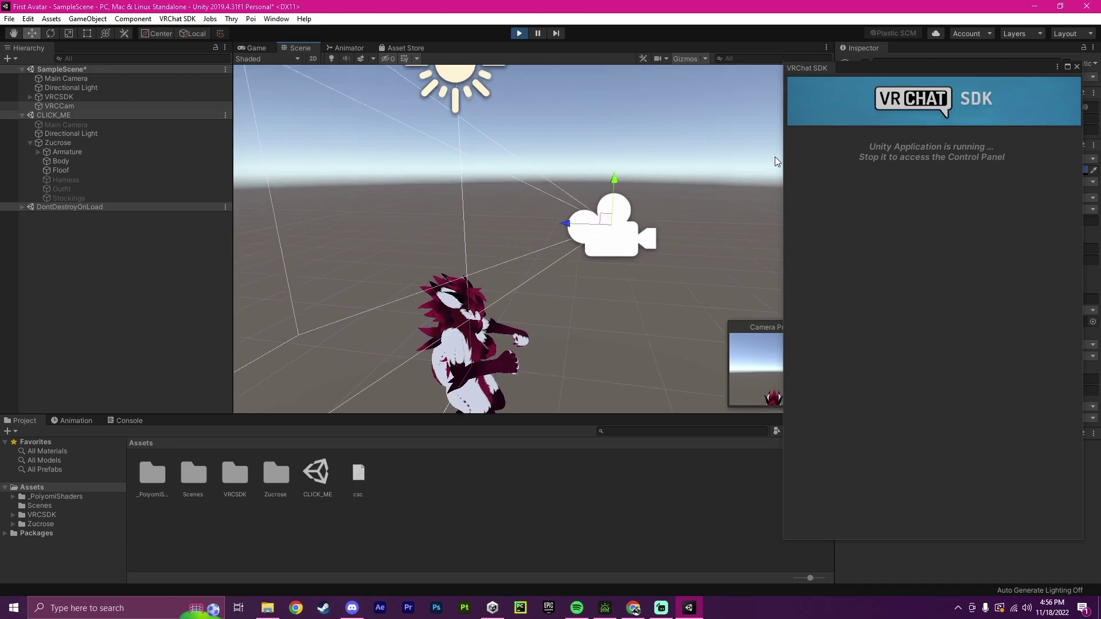
pyautogui.moveTo(864, 72); pyautogui.dragTo(841, 337)
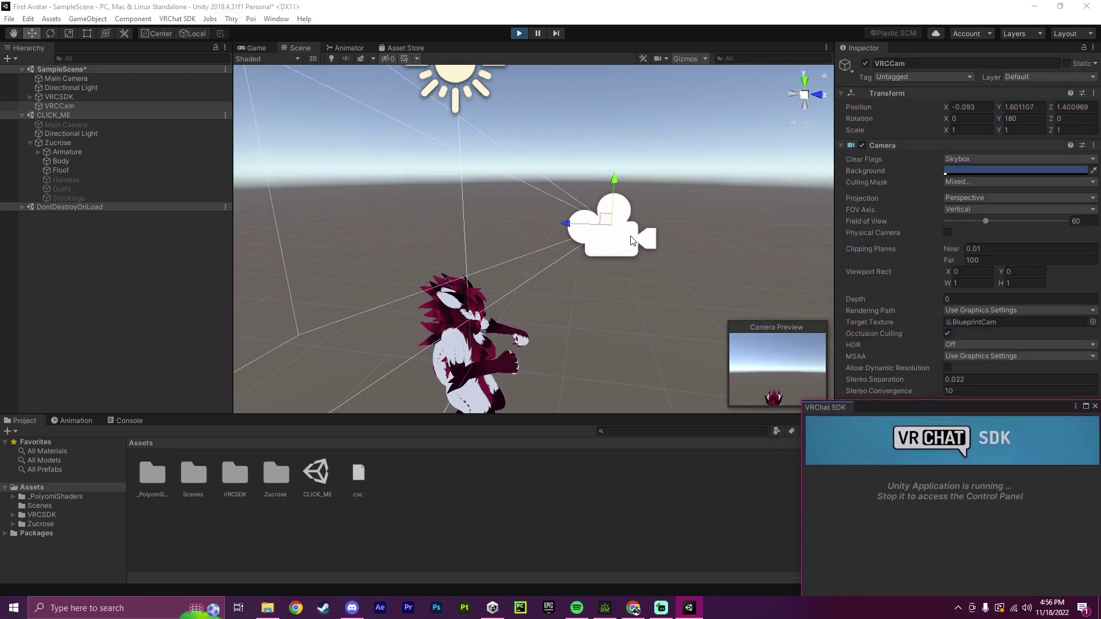
pyautogui.moveTo(614, 180); pyautogui.dragTo(523, 333)
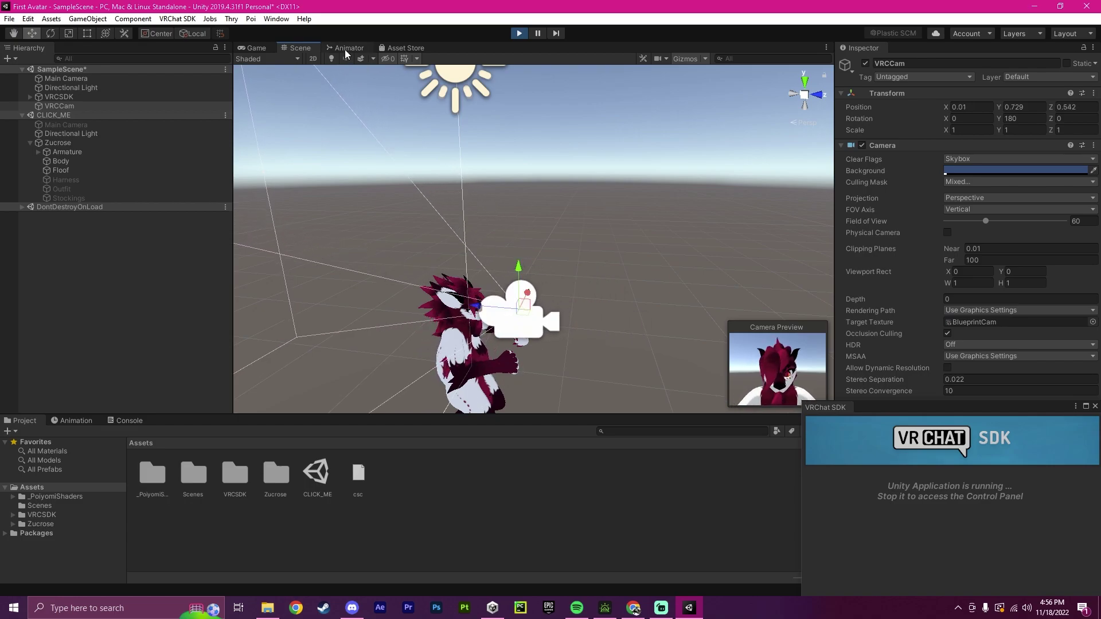
pyautogui.click(253, 48)
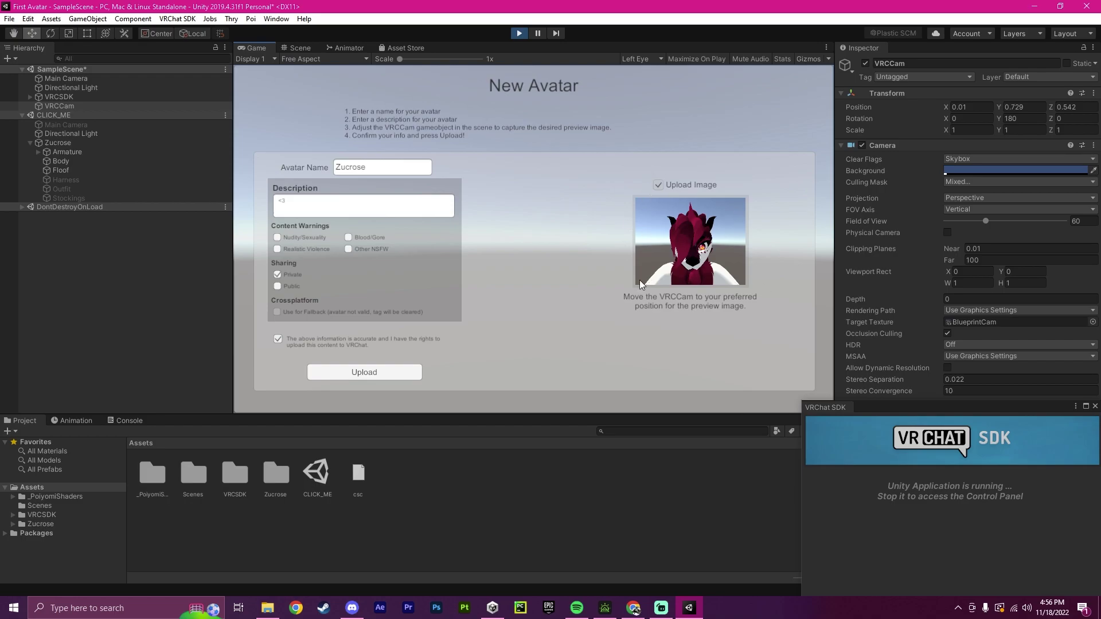
# - Upload the Zucrose avatar and dismiss the Update Complete message
pyautogui.click(348, 373)
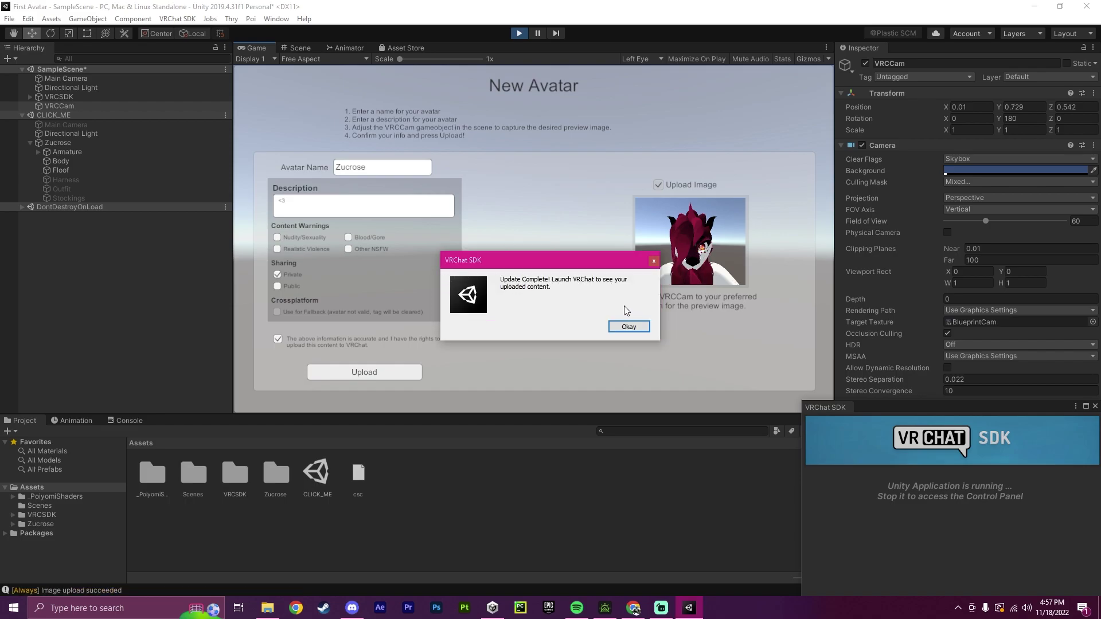
pyautogui.click(629, 327)
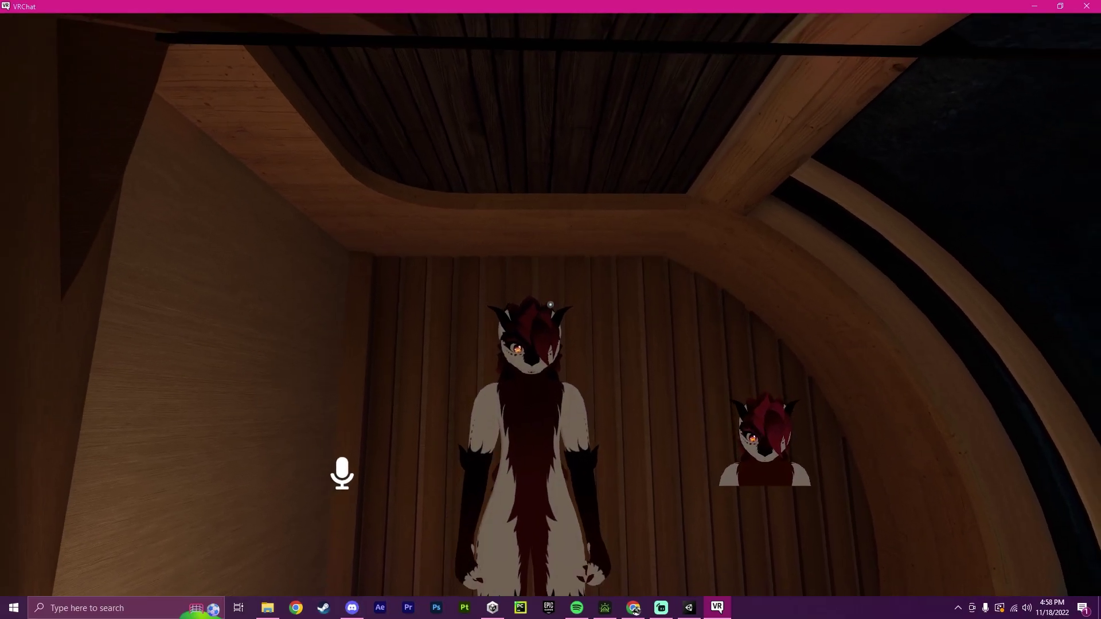
# - Switch to the Zucrose avatar from the Avatars menu's Uploaded list
pyautogui.press('w')
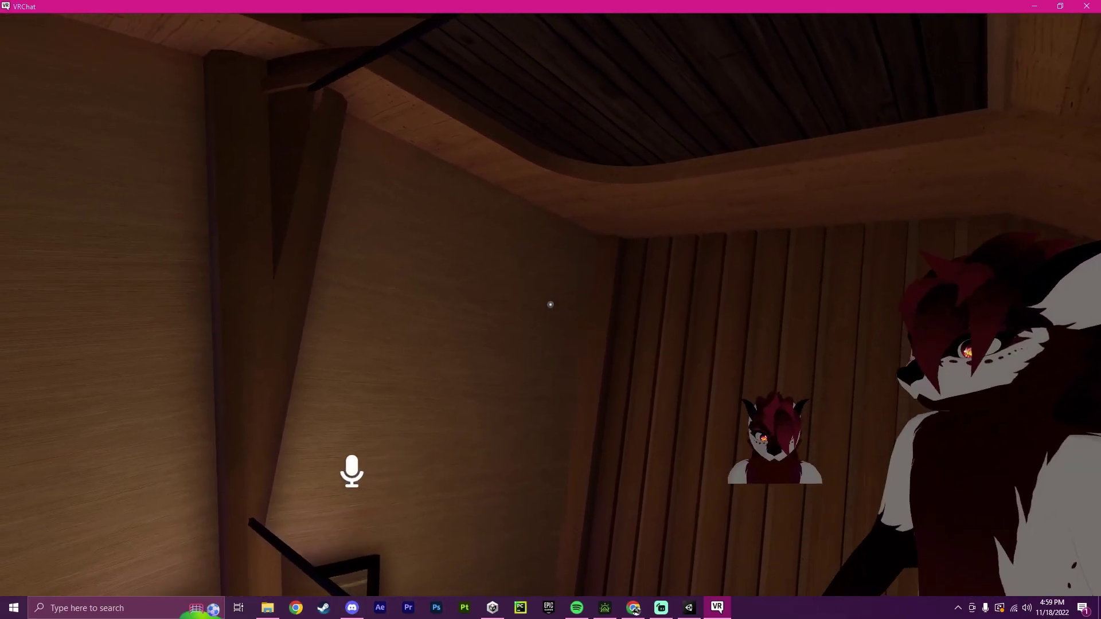
pyautogui.press('Escape')
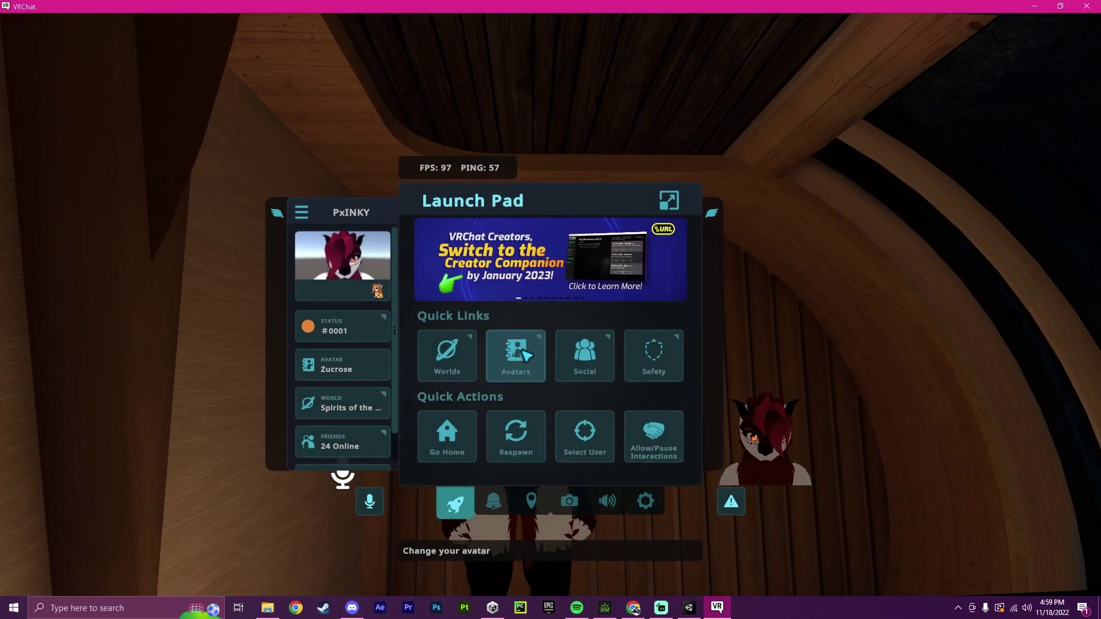
pyautogui.click(515, 355)
pyautogui.click(266, 102)
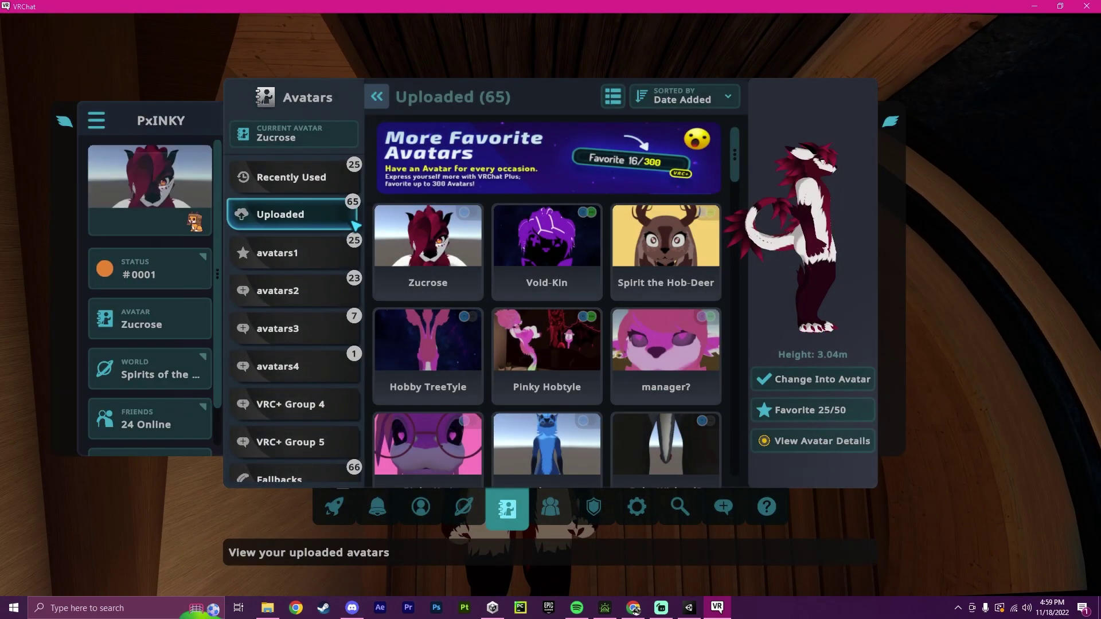
pyautogui.click(428, 247)
pyautogui.press('Escape')
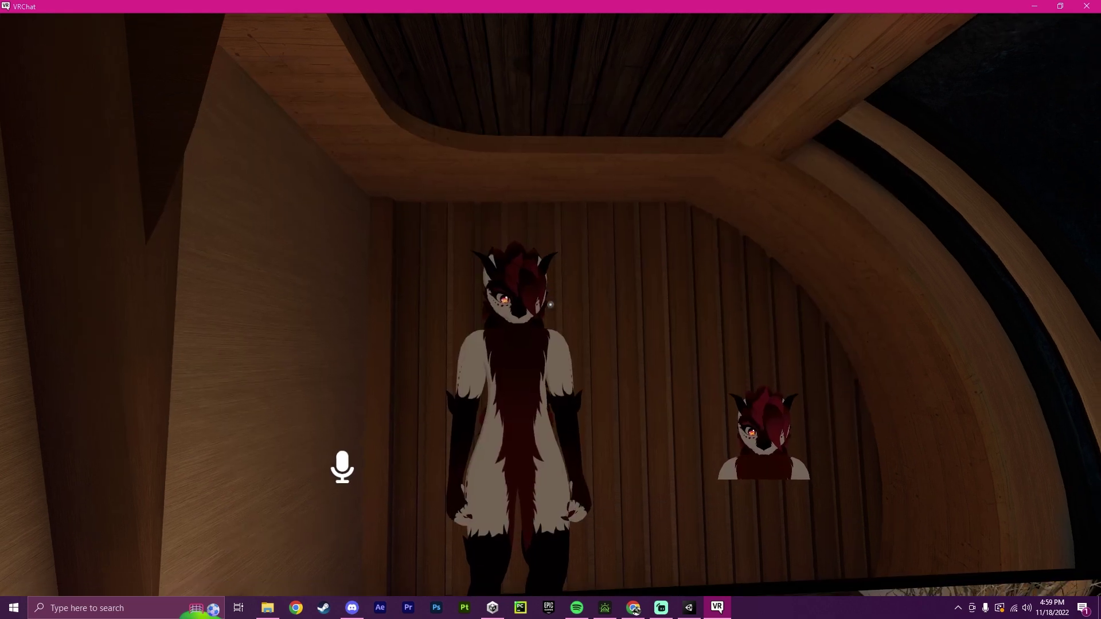
# - Walk around in front of the mirror to view Zucrose full-body
pyautogui.press('s')
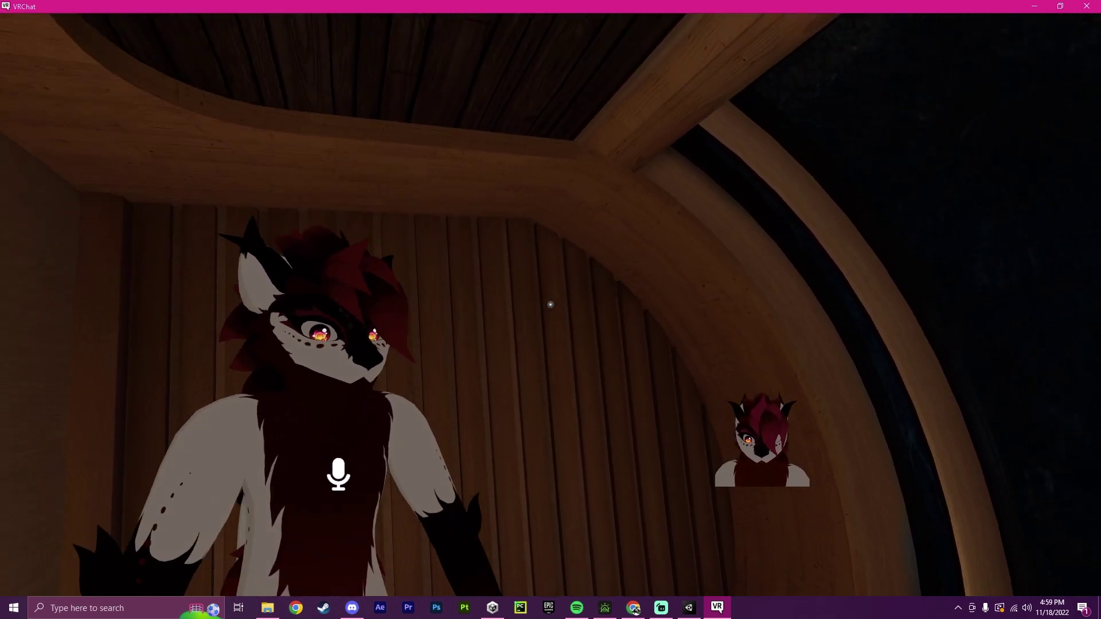
pyautogui.press('w')
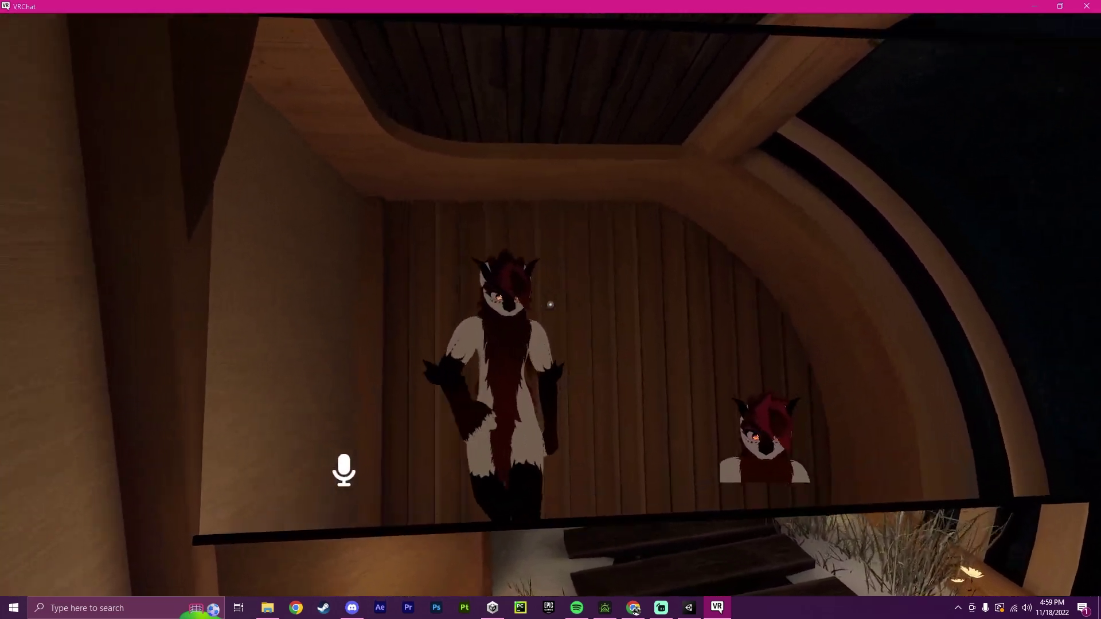
pyautogui.press('a')
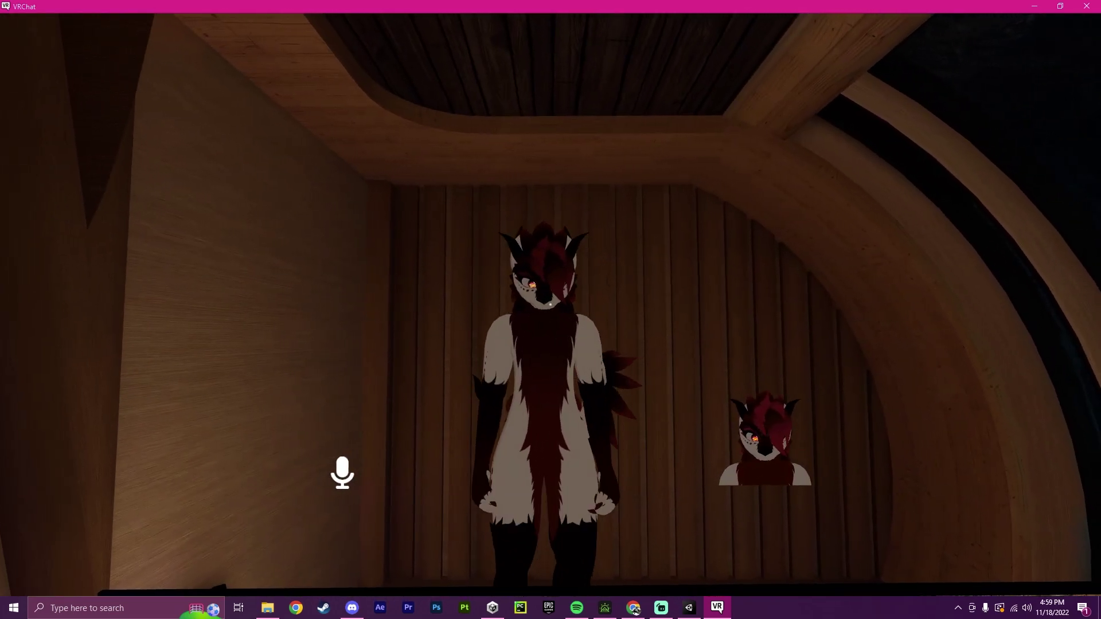